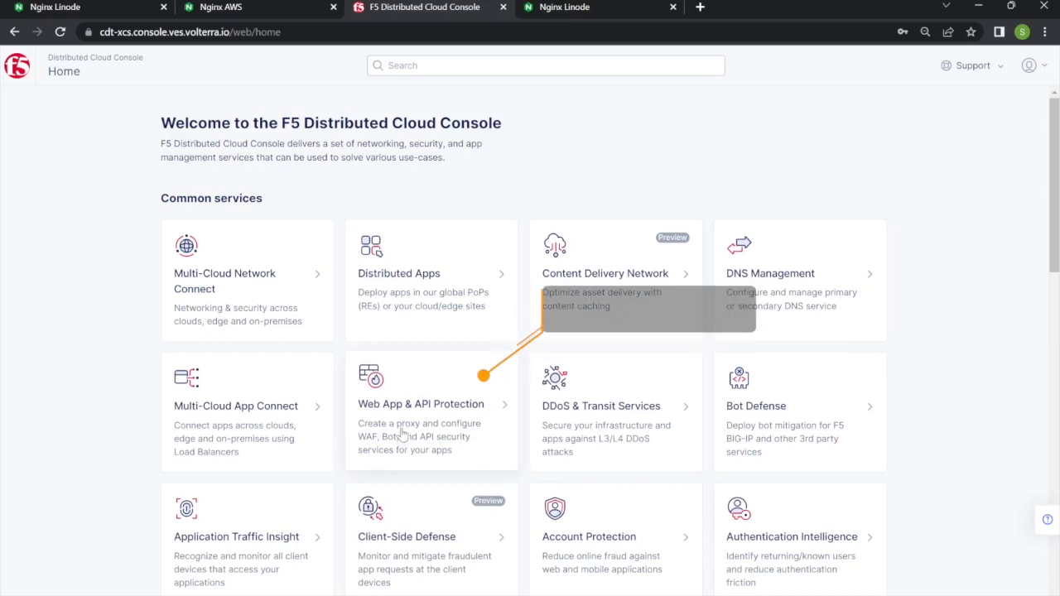
Go to the App Firewall page of Web App & API Protection and examine the parameters of a new app firewall form
{"action": "left_click", "coordinate": [431, 428]}
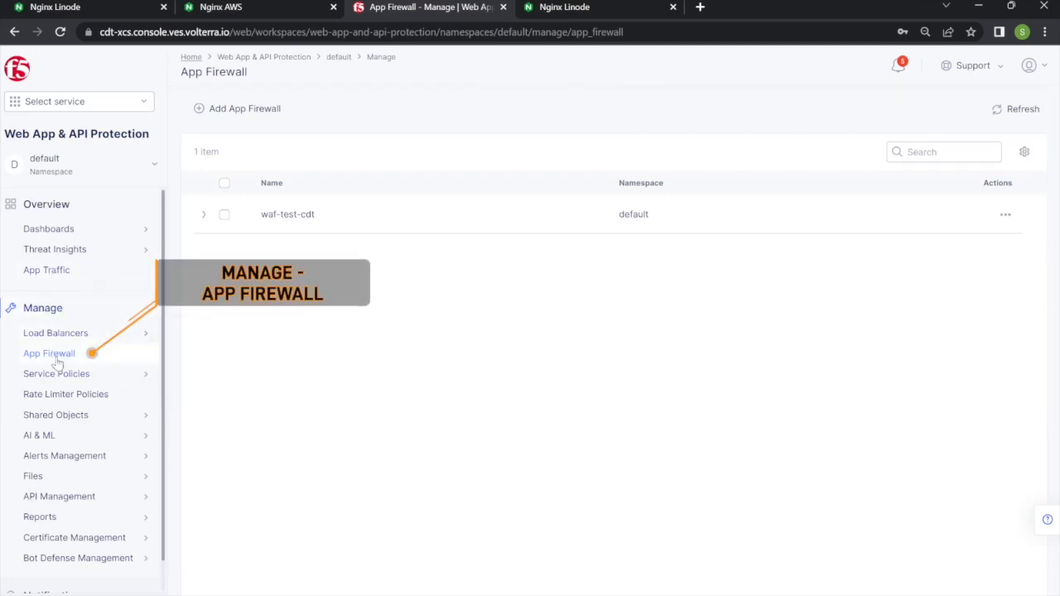
{"action": "left_click", "coordinate": [259, 114]}
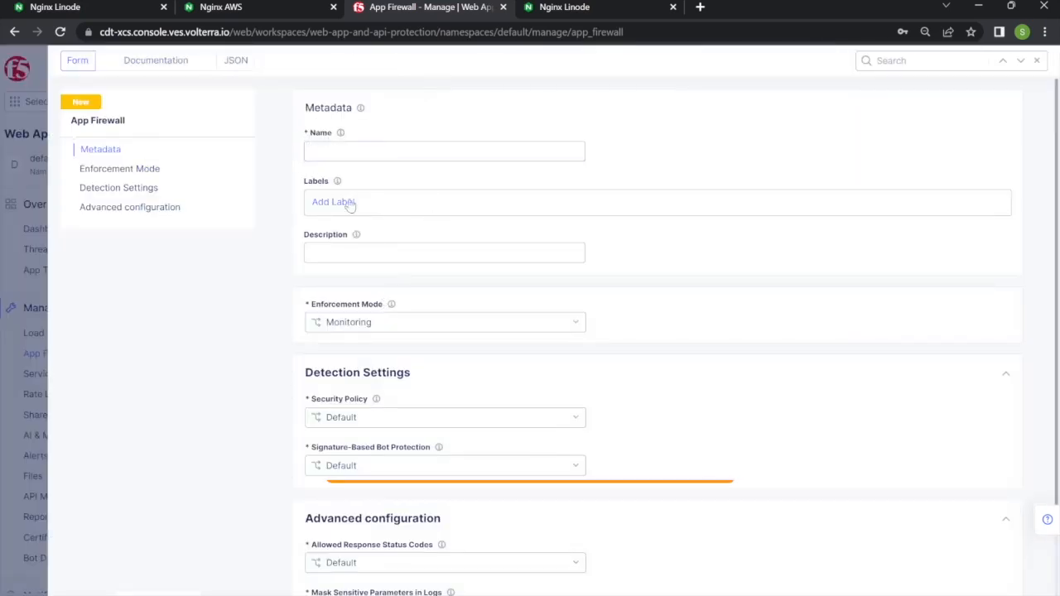
{"action": "scroll", "coordinate": [389, 269], "scroll_direction": "down", "scroll_amount": 2}
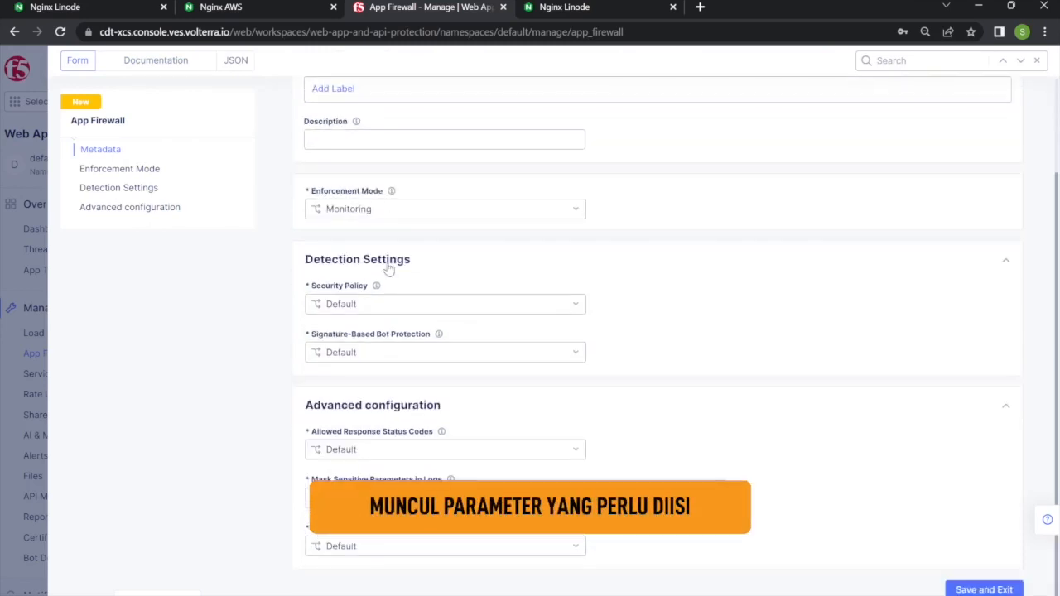
{"action": "scroll", "coordinate": [428, 265], "scroll_direction": "up", "scroll_amount": 2}
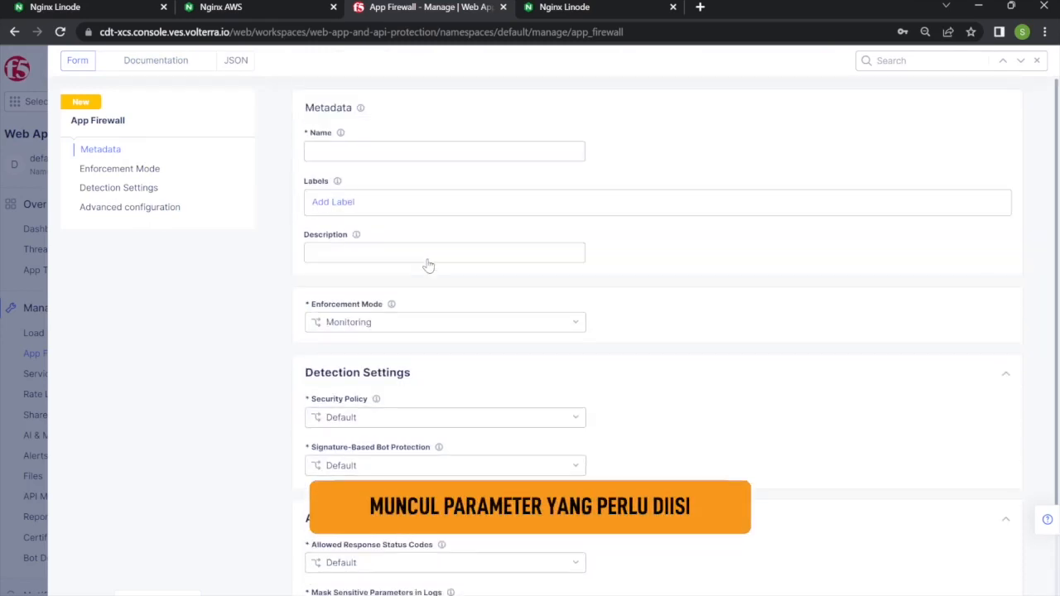
{"action": "scroll", "coordinate": [404, 189], "scroll_direction": "down", "scroll_amount": 2}
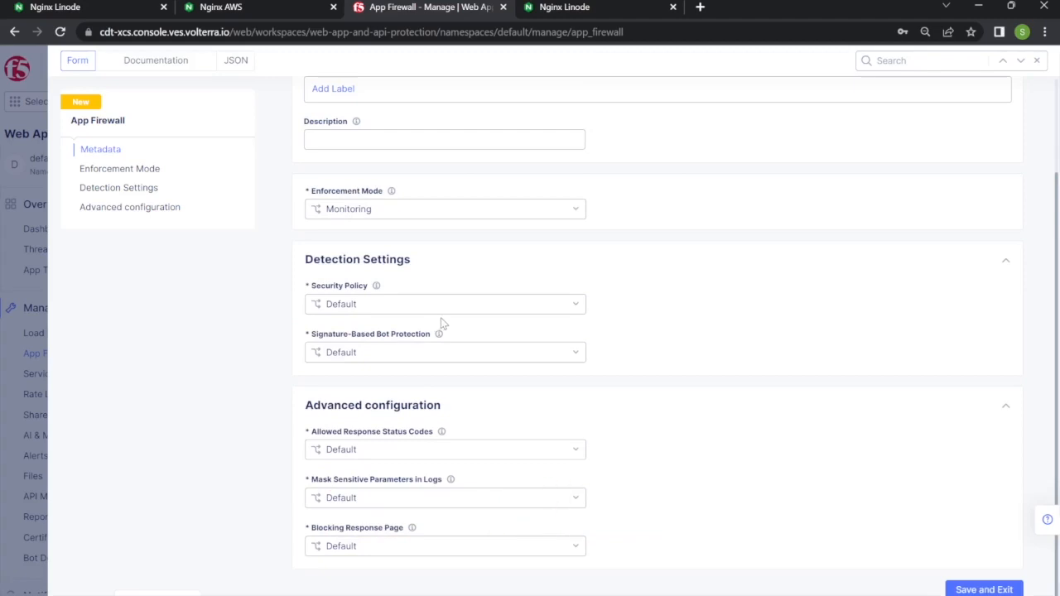
{"action": "scroll", "coordinate": [441, 323], "scroll_direction": "up", "scroll_amount": 2}
{"action": "scroll", "coordinate": [454, 328], "scroll_direction": "down", "scroll_amount": 2}
{"action": "left_click", "coordinate": [984, 590]}
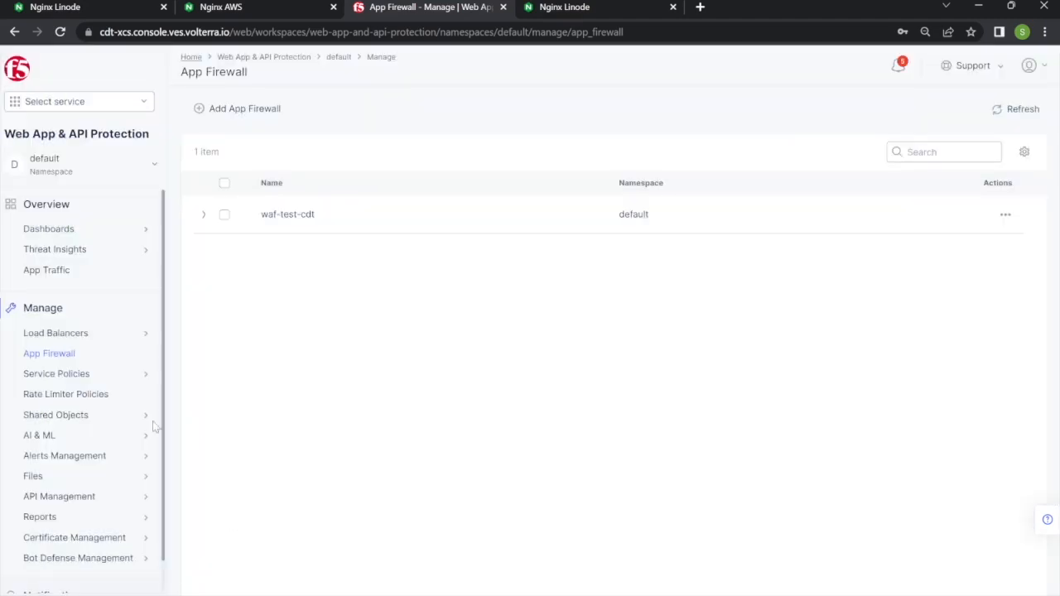
Return to the console home, open the HTTP Load Balancers list in Distributed Apps, and locate the xcslb.cdtlabs.my.id domain
{"action": "left_click", "coordinate": [18, 71]}
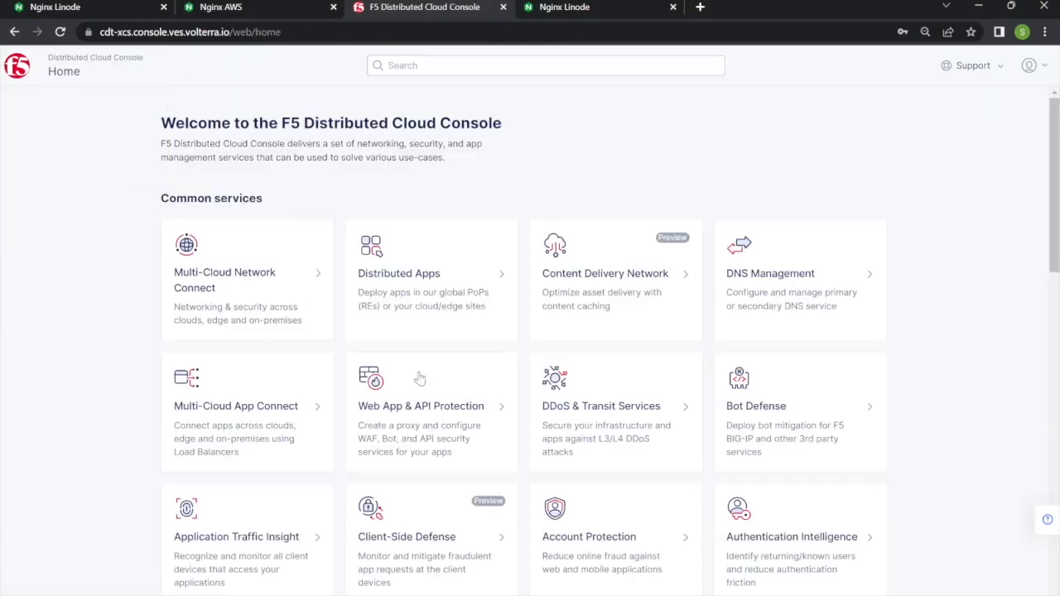
{"action": "left_click", "coordinate": [437, 289]}
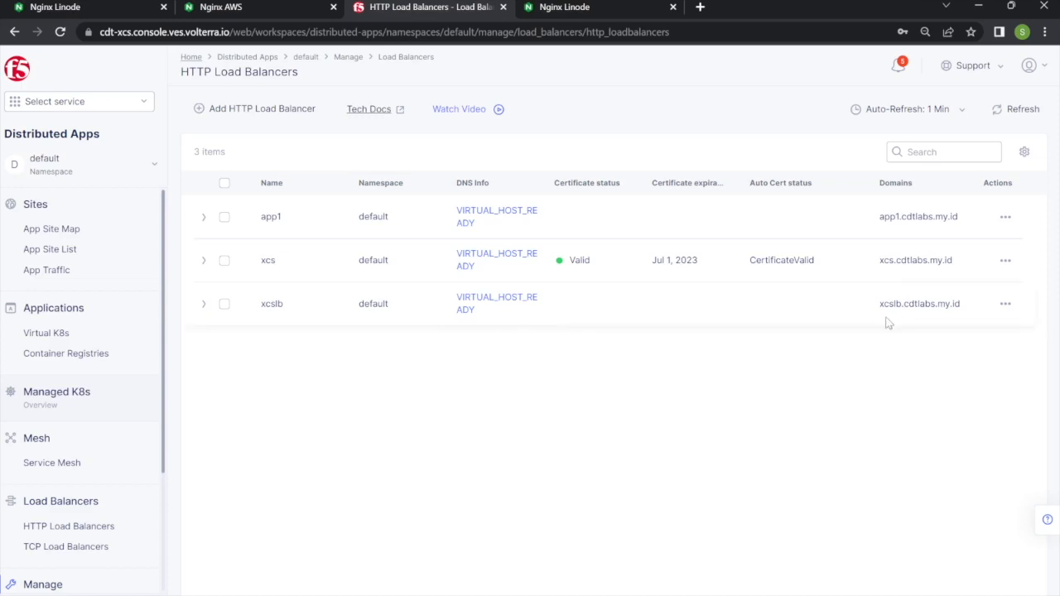
{"action": "left_click_drag", "start_coordinate": [880, 306], "coordinate": [960, 305]}
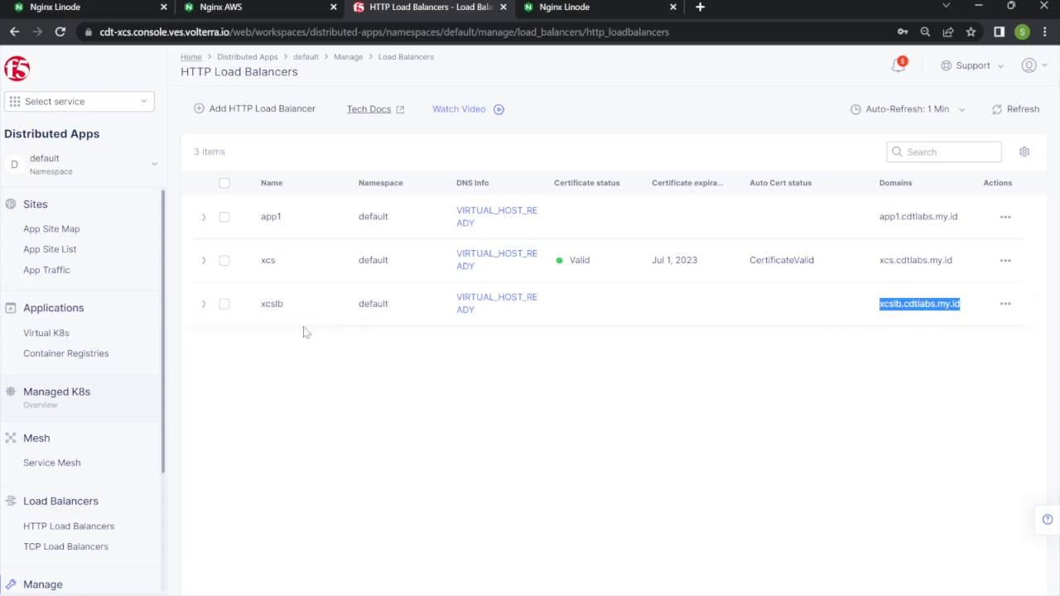
Open the xcslb load balancer's configuration and examine its Web Application Firewall status
{"action": "left_click", "coordinate": [1010, 307]}
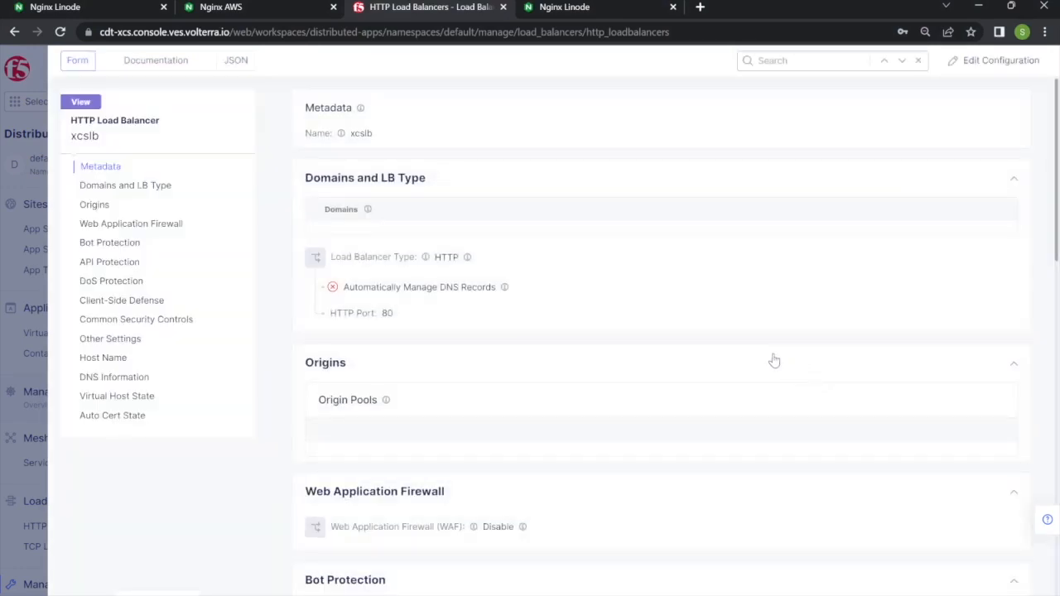
{"action": "scroll", "coordinate": [489, 298], "scroll_direction": "down", "scroll_amount": 2}
{"action": "scroll", "coordinate": [492, 290], "scroll_direction": "up", "scroll_amount": 2}
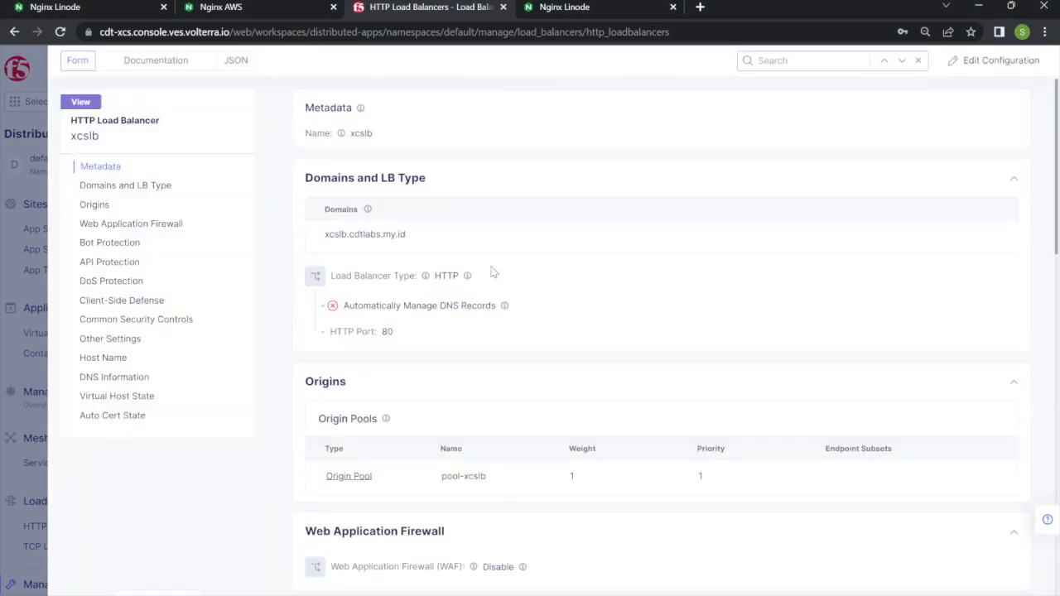
{"action": "scroll", "coordinate": [493, 281], "scroll_direction": "down", "scroll_amount": 3}
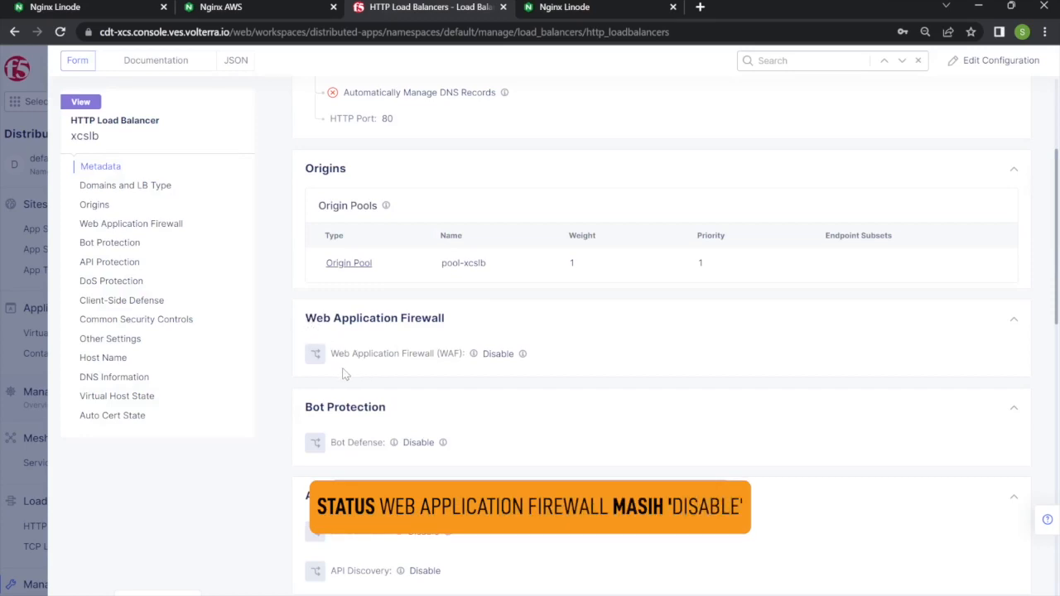
{"action": "left_click_drag", "start_coordinate": [338, 354], "coordinate": [547, 370]}
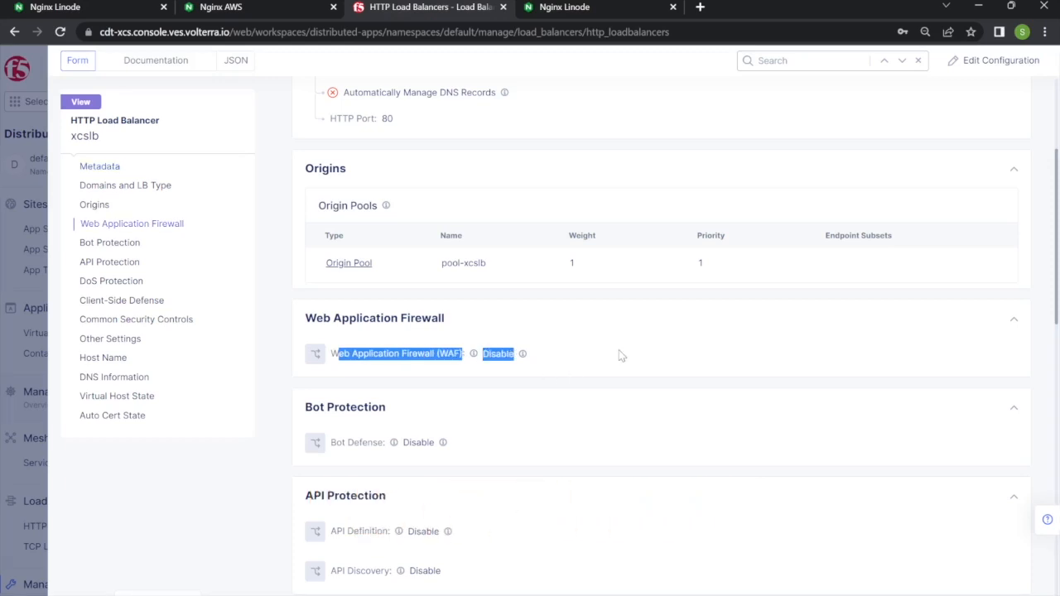
{"action": "scroll", "coordinate": [621, 356], "scroll_direction": "up", "scroll_amount": 2}
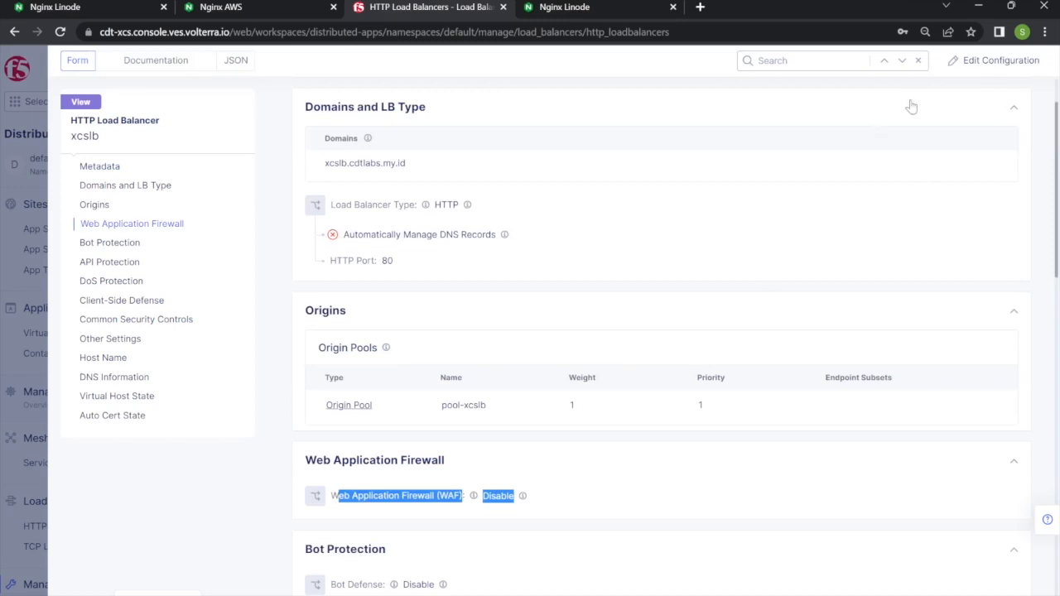
Edit the xcslb load balancer's configuration and set Web Application Firewall (WAF) to Enable
{"action": "left_click", "coordinate": [987, 69]}
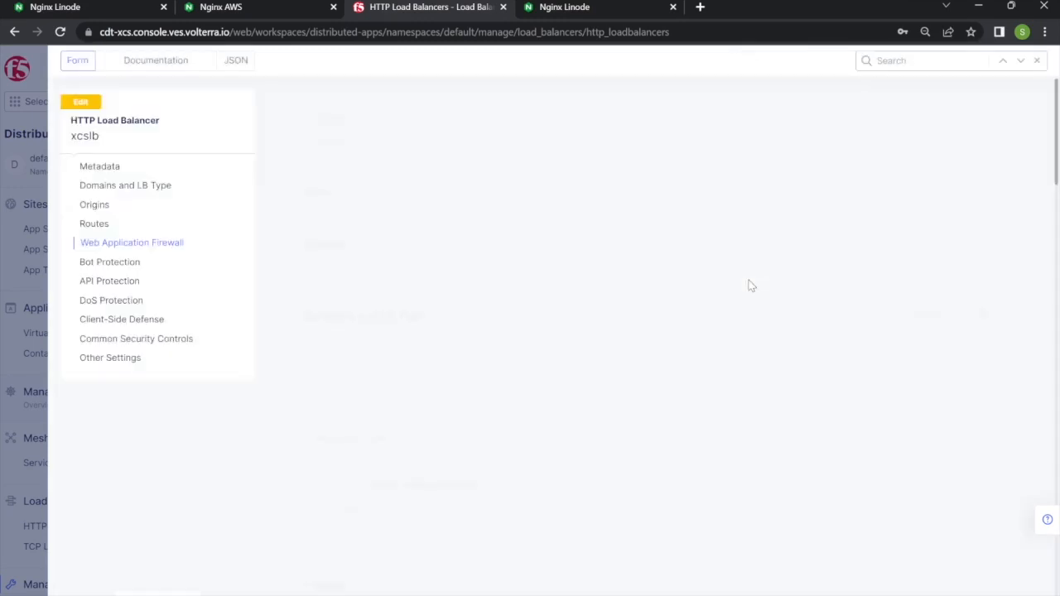
{"action": "scroll", "coordinate": [522, 290], "scroll_direction": "down", "scroll_amount": 3}
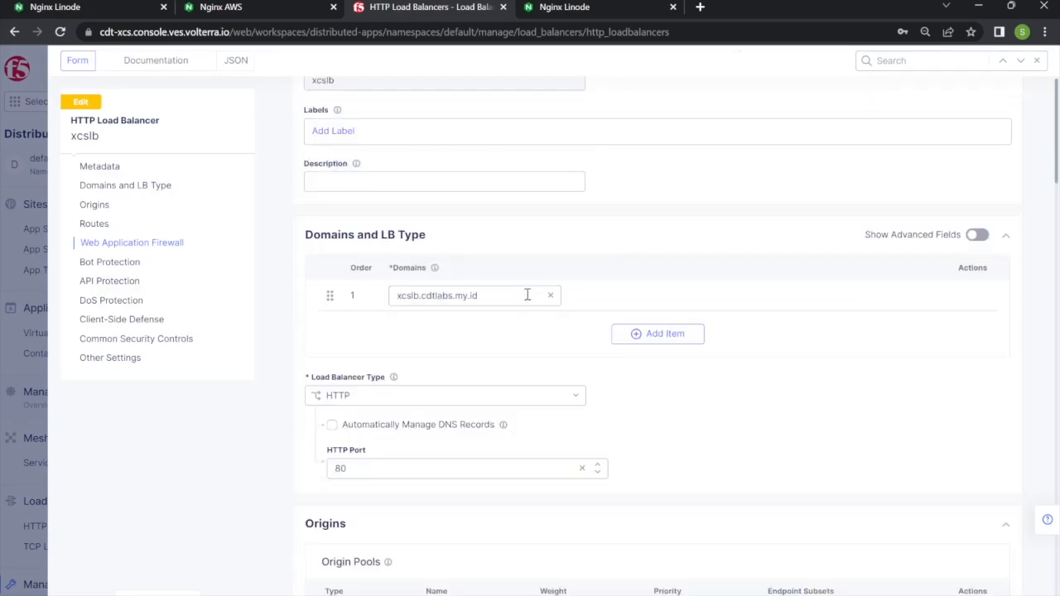
{"action": "scroll", "coordinate": [545, 366], "scroll_direction": "down", "scroll_amount": 2}
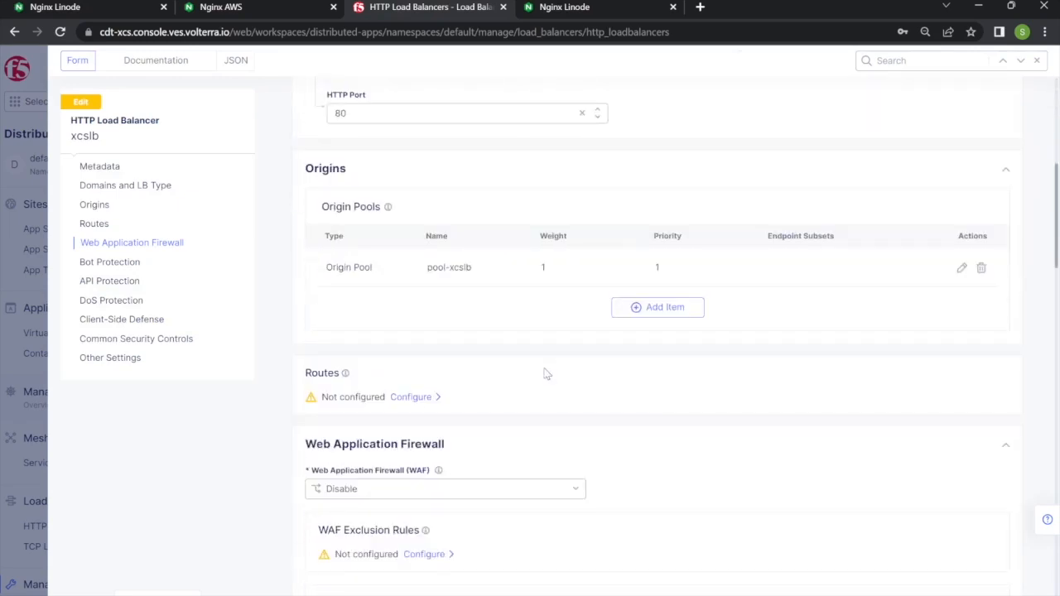
{"action": "scroll", "coordinate": [545, 375], "scroll_direction": "down", "scroll_amount": 1}
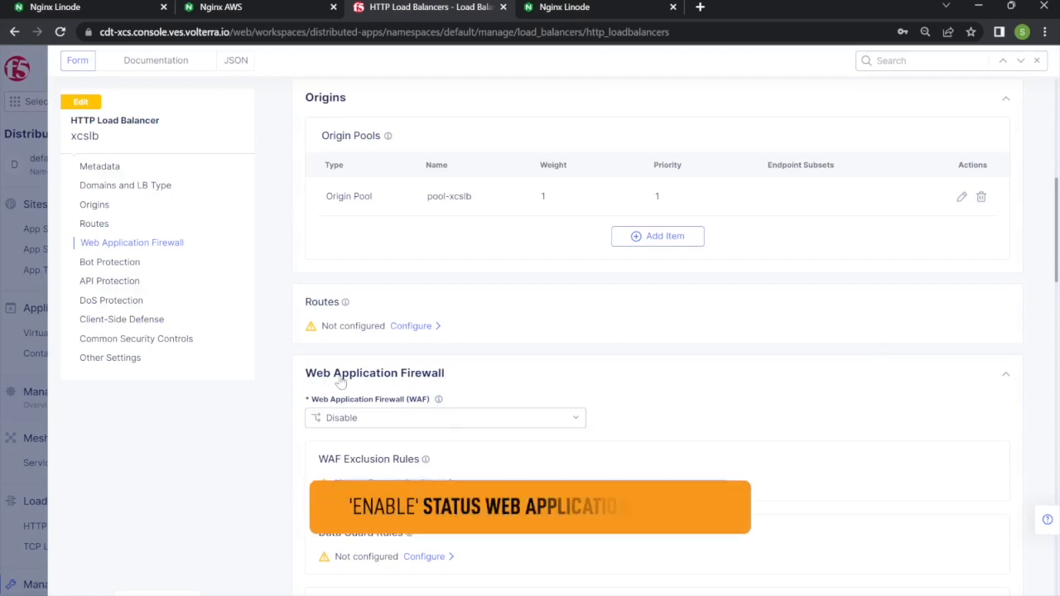
{"action": "left_click_drag", "start_coordinate": [306, 374], "coordinate": [362, 374]}
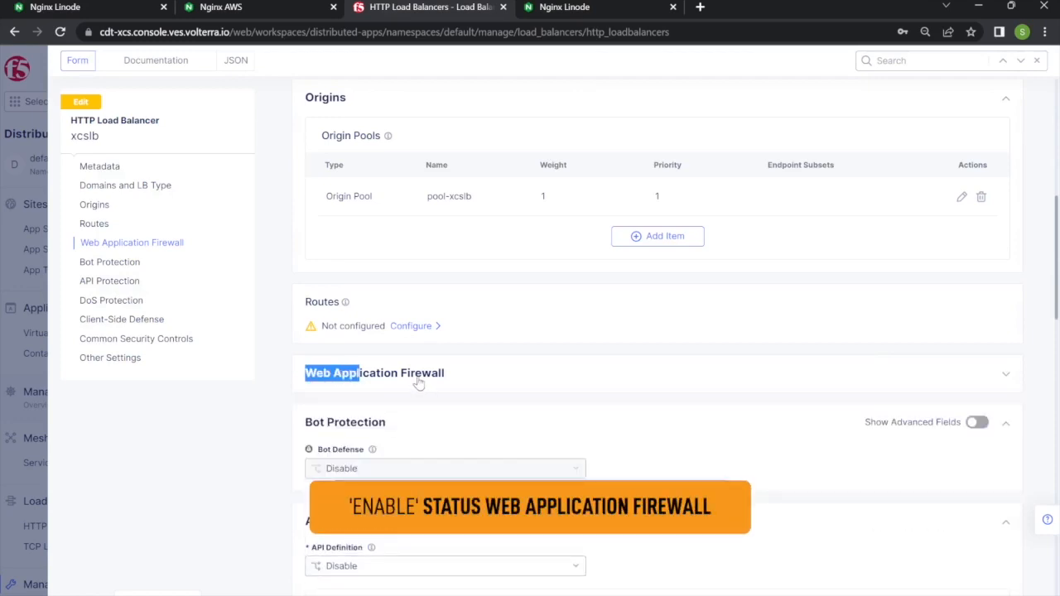
{"action": "left_click", "coordinate": [419, 381]}
{"action": "left_click", "coordinate": [575, 420]}
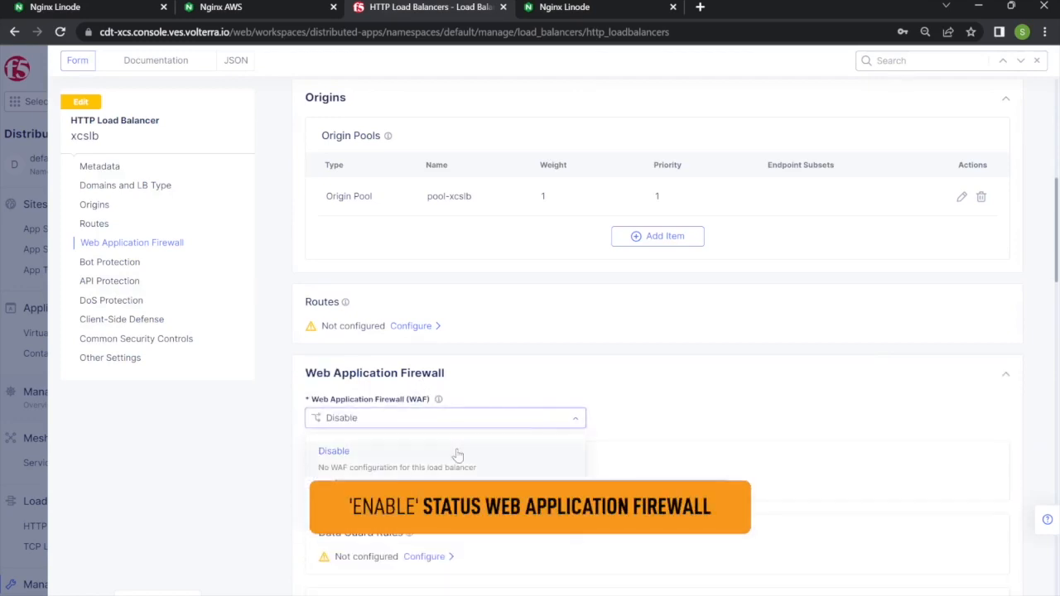
{"action": "left_click", "coordinate": [571, 491]}
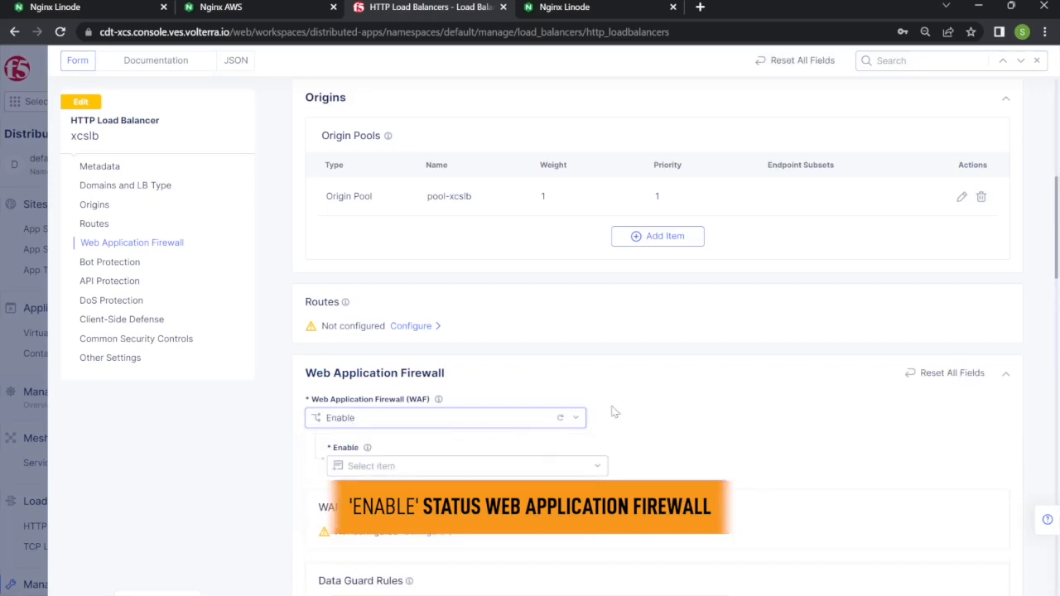
Add a new app firewall for the enabled WAF and name it xcslb-waap
{"action": "scroll", "coordinate": [610, 400], "scroll_direction": "down", "scroll_amount": 1}
{"action": "scroll", "coordinate": [609, 412], "scroll_direction": "down", "scroll_amount": 2}
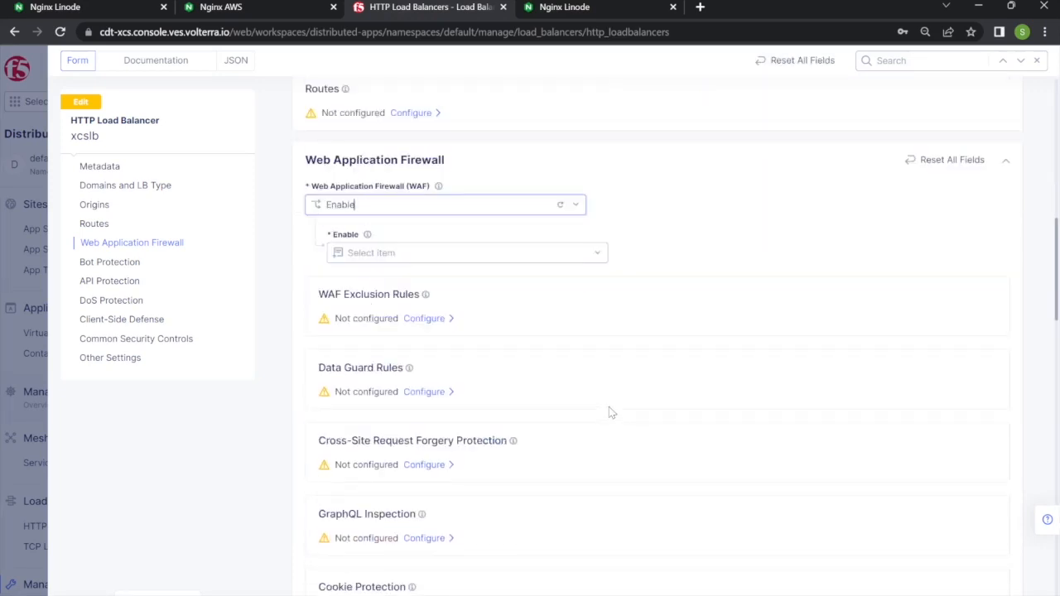
{"action": "left_click", "coordinate": [598, 255]}
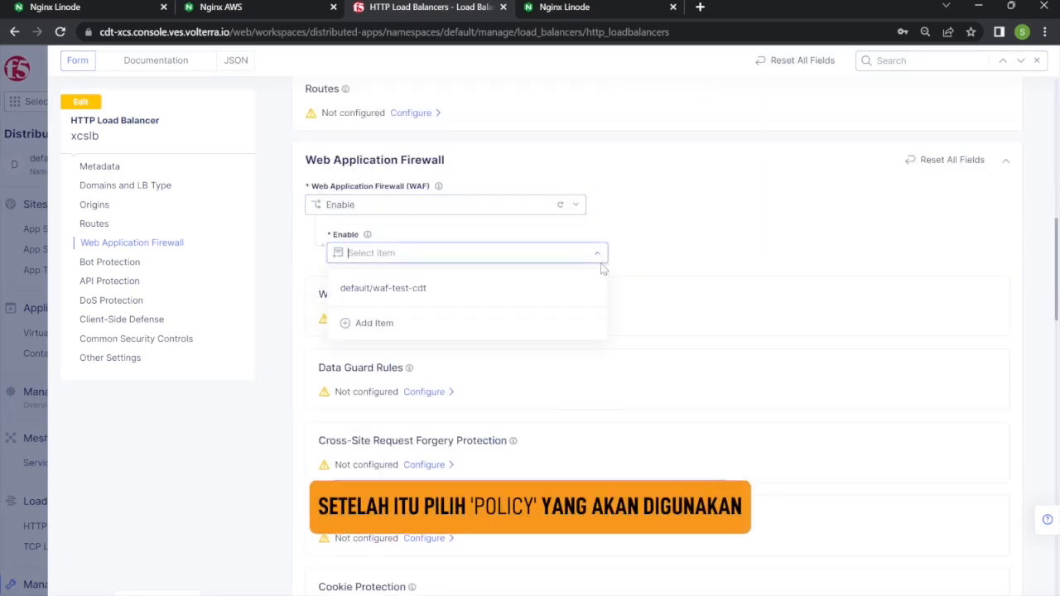
{"action": "left_click", "coordinate": [375, 324]}
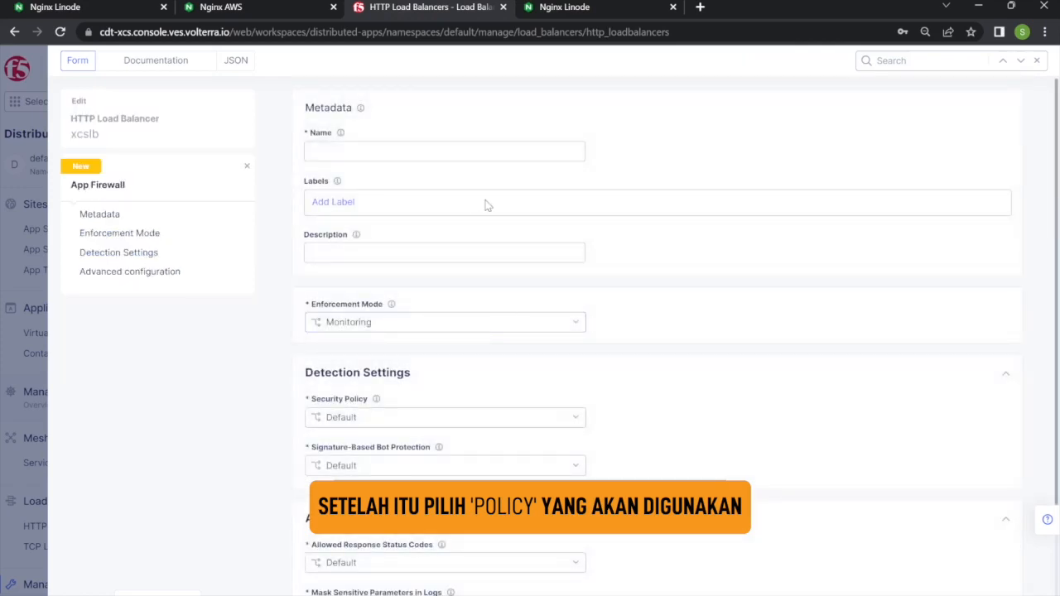
{"action": "left_click", "coordinate": [479, 145]}
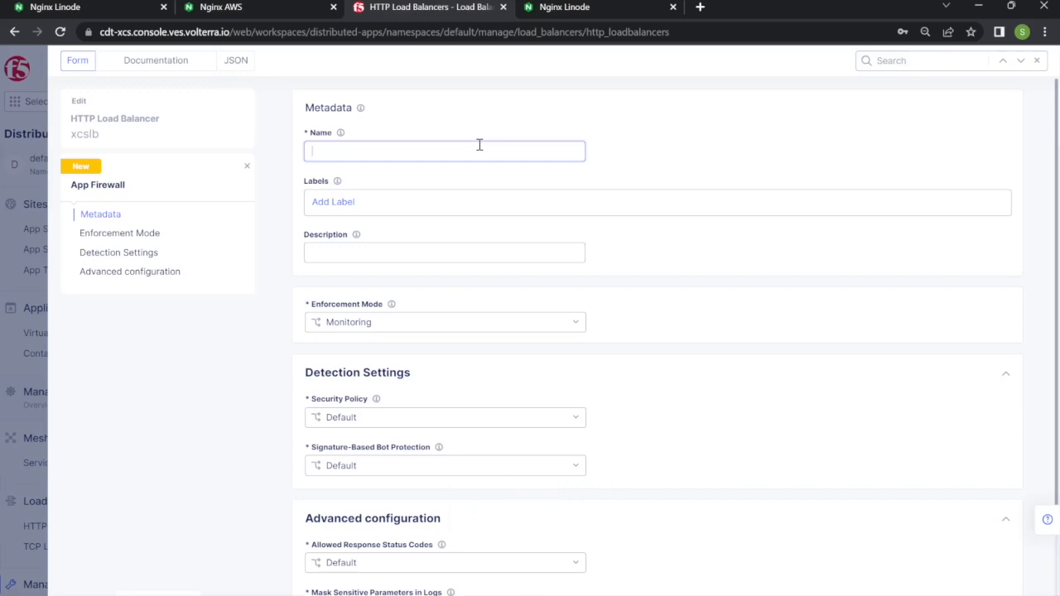
{"action": "type", "text": "xcslb"}
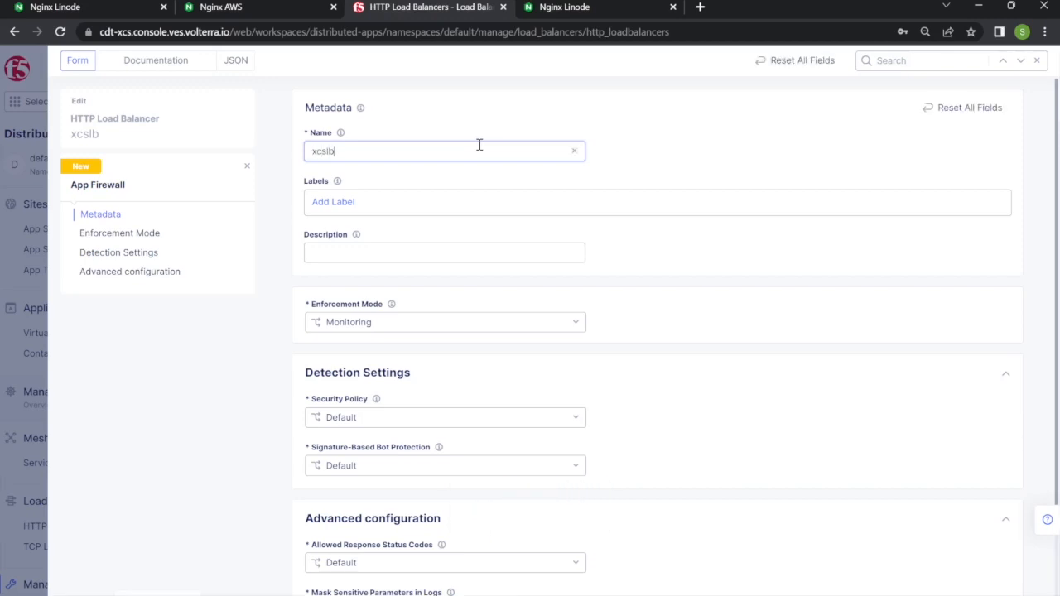
{"action": "type", "text": "-waap"}
Set the new app firewall's Enforcement Mode to Blocking
{"action": "left_click", "coordinate": [490, 328]}
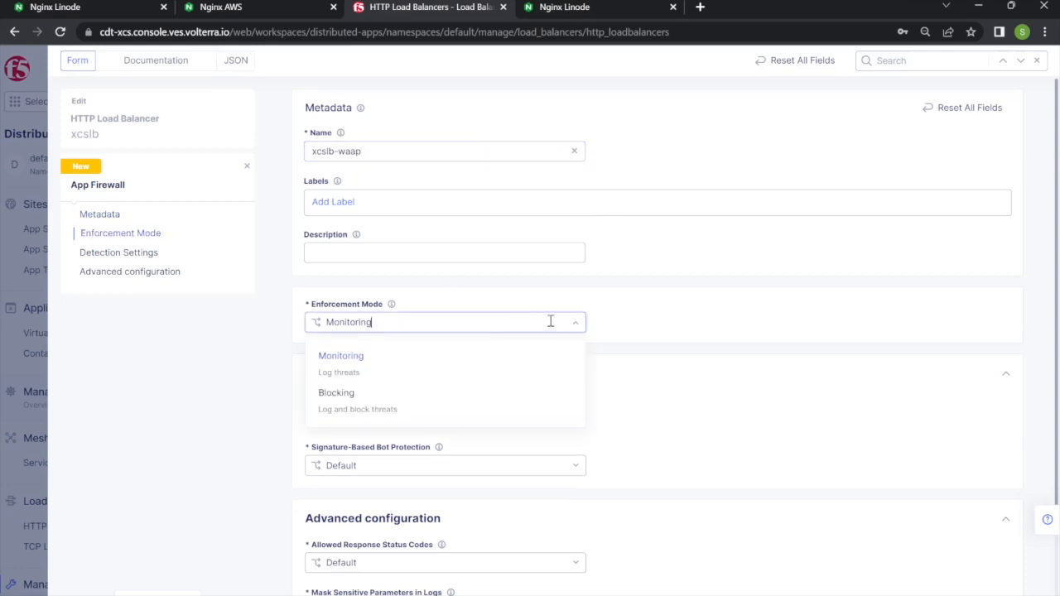
{"action": "left_click", "coordinate": [487, 406]}
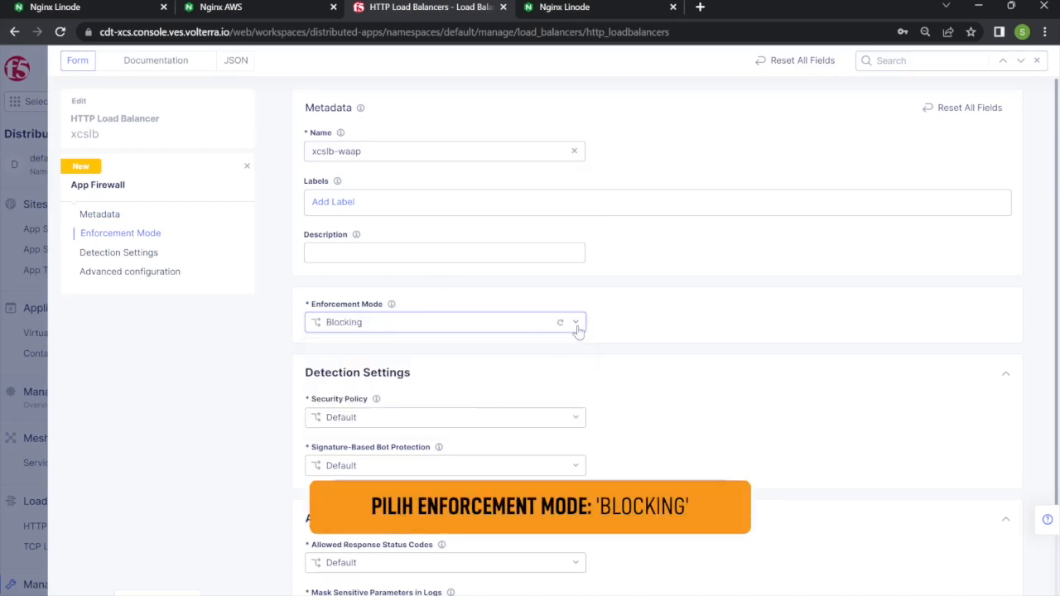
{"action": "left_click", "coordinate": [575, 329]}
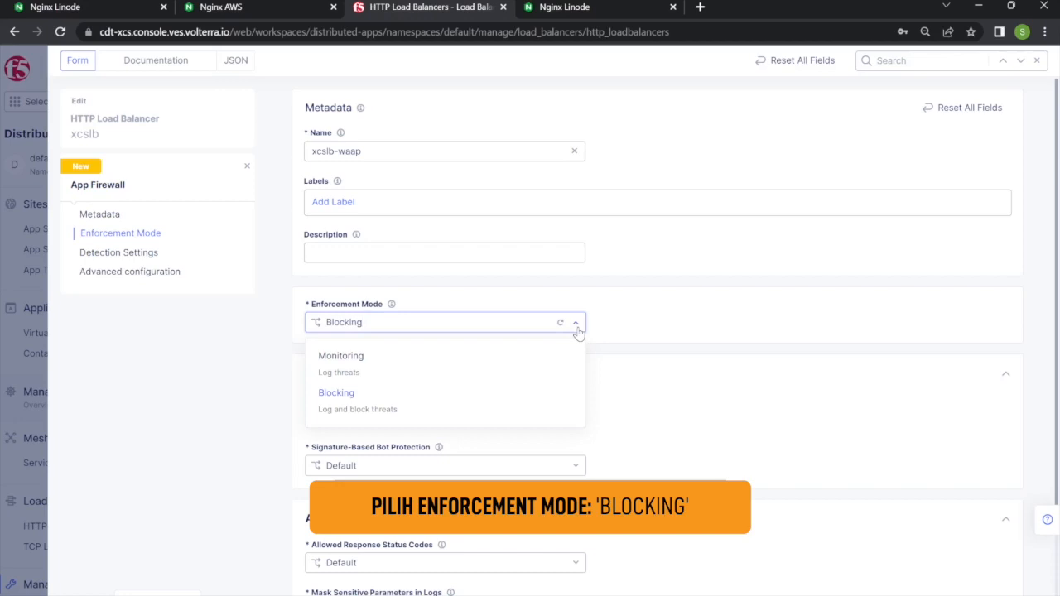
{"action": "left_click", "coordinate": [384, 408]}
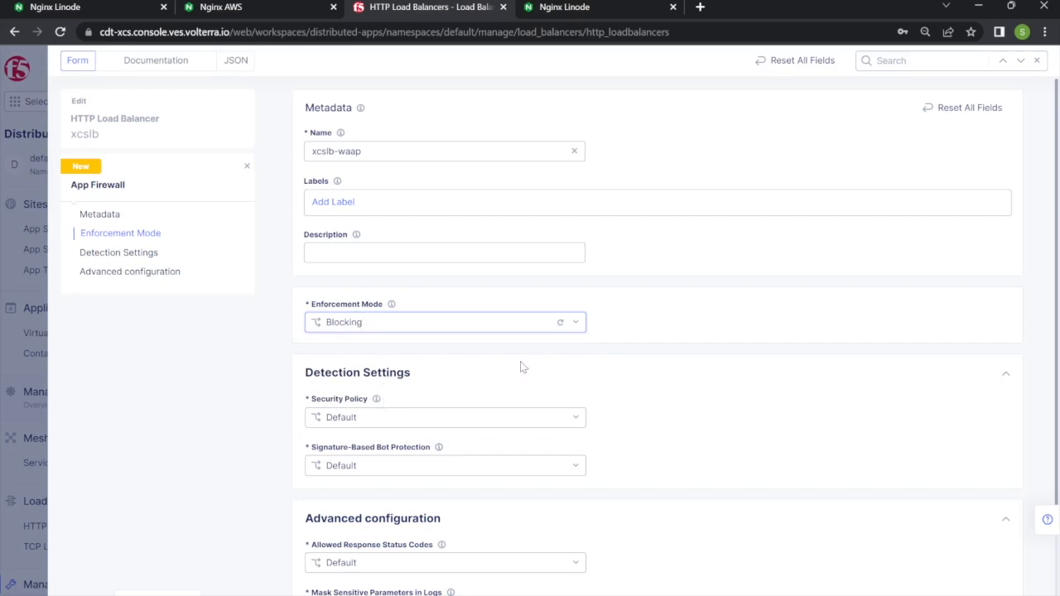
Examine the Disabled Attack Types choices under a Custom Security Policy with Custom Attack Types, and return the Security Policy to Default
{"action": "scroll", "coordinate": [560, 368], "scroll_direction": "down", "scroll_amount": 2}
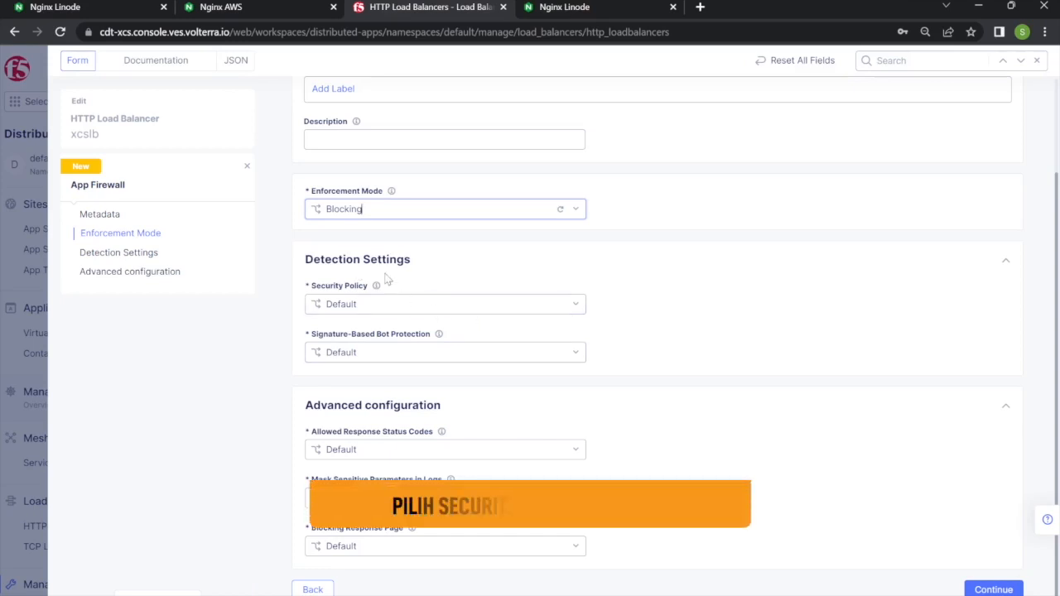
{"action": "left_click", "coordinate": [579, 311]}
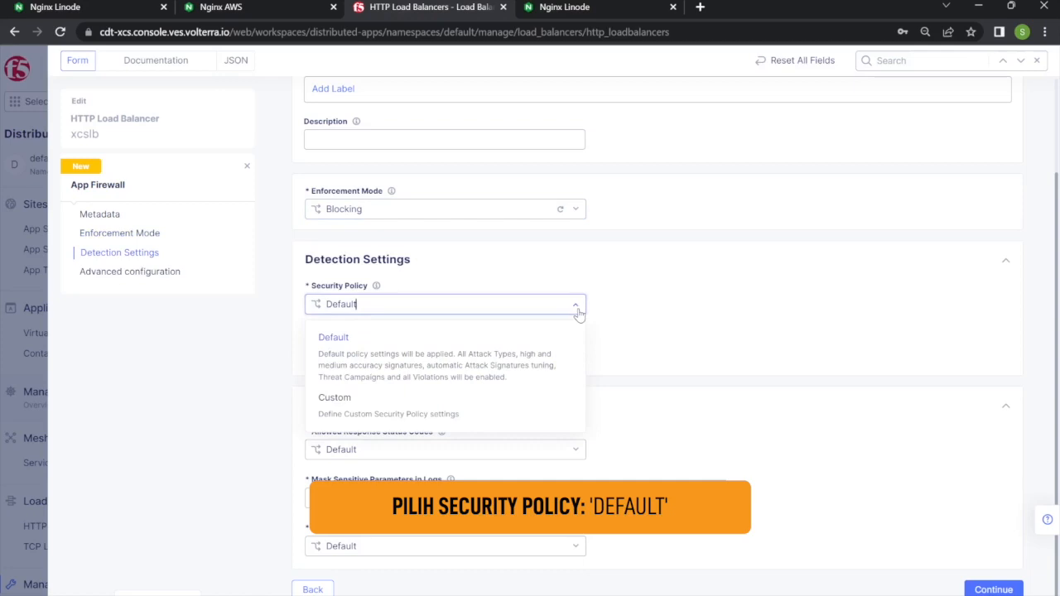
{"action": "left_click", "coordinate": [439, 420]}
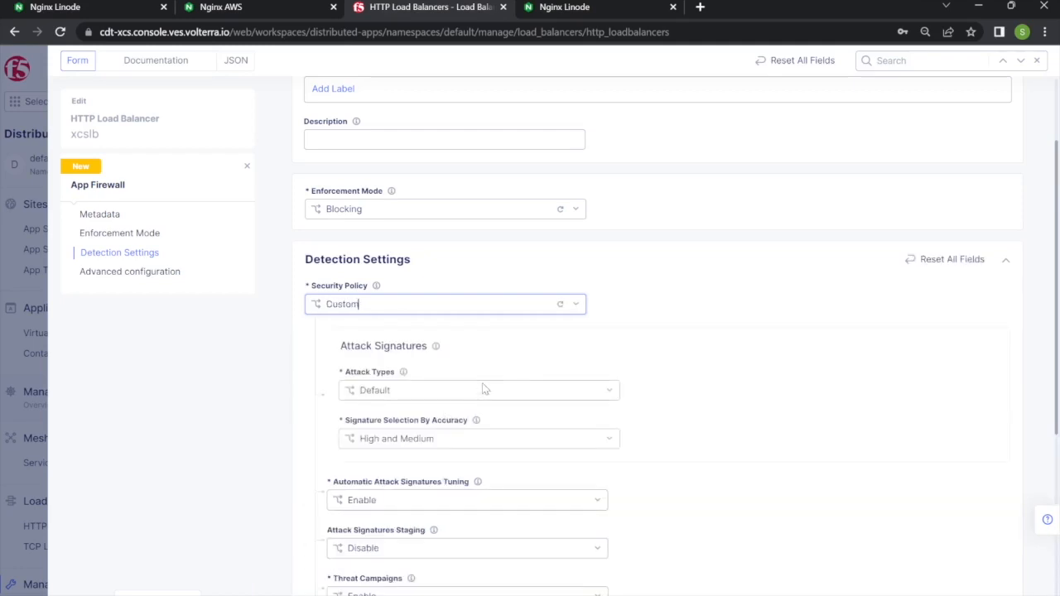
{"action": "left_click", "coordinate": [605, 397]}
{"action": "left_click", "coordinate": [527, 470]}
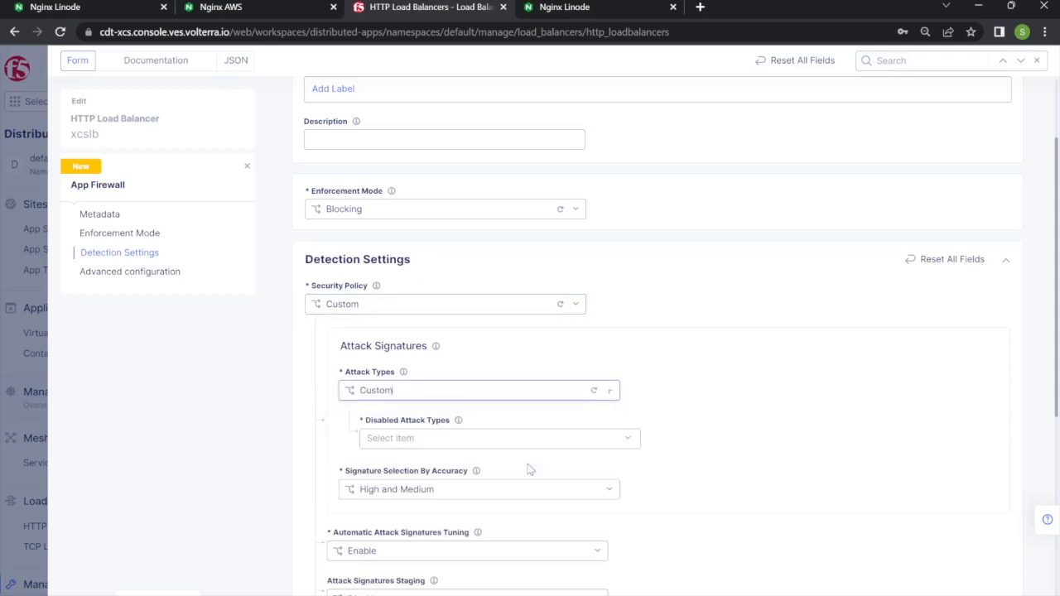
{"action": "left_click", "coordinate": [553, 440]}
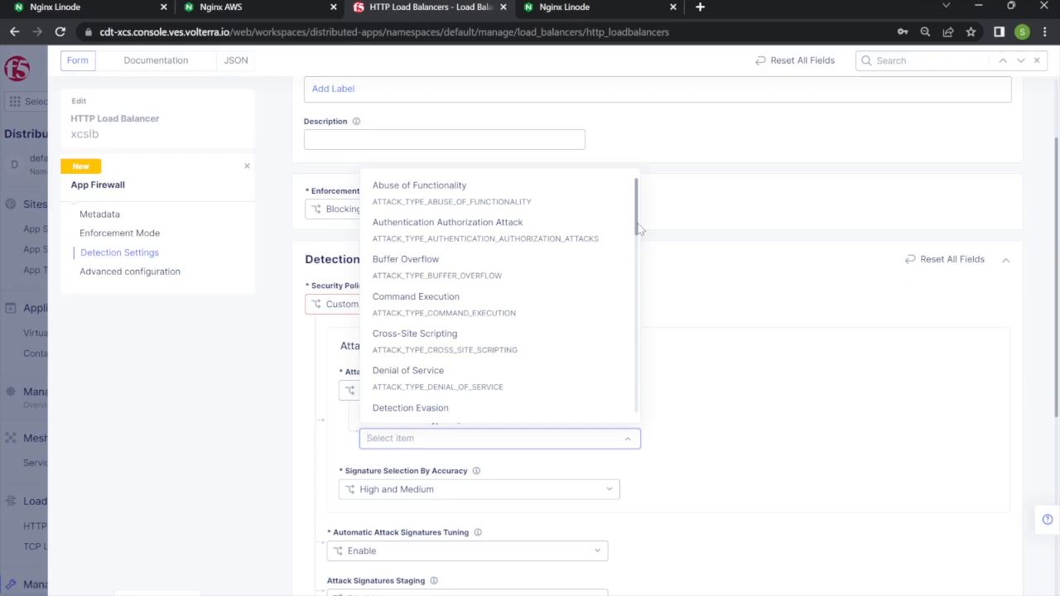
{"action": "left_click", "coordinate": [769, 329]}
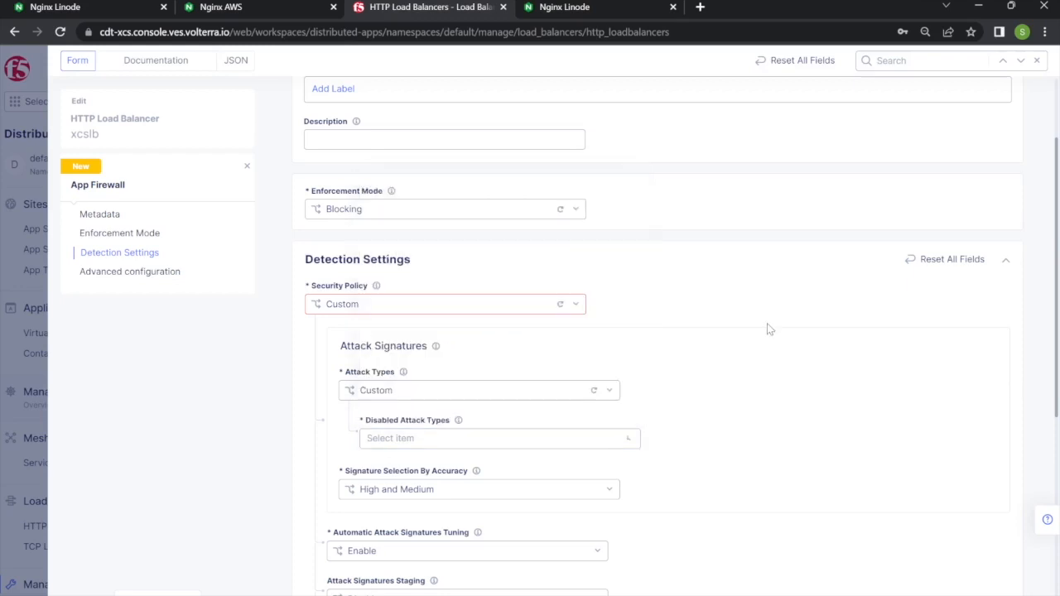
{"action": "left_click", "coordinate": [579, 306]}
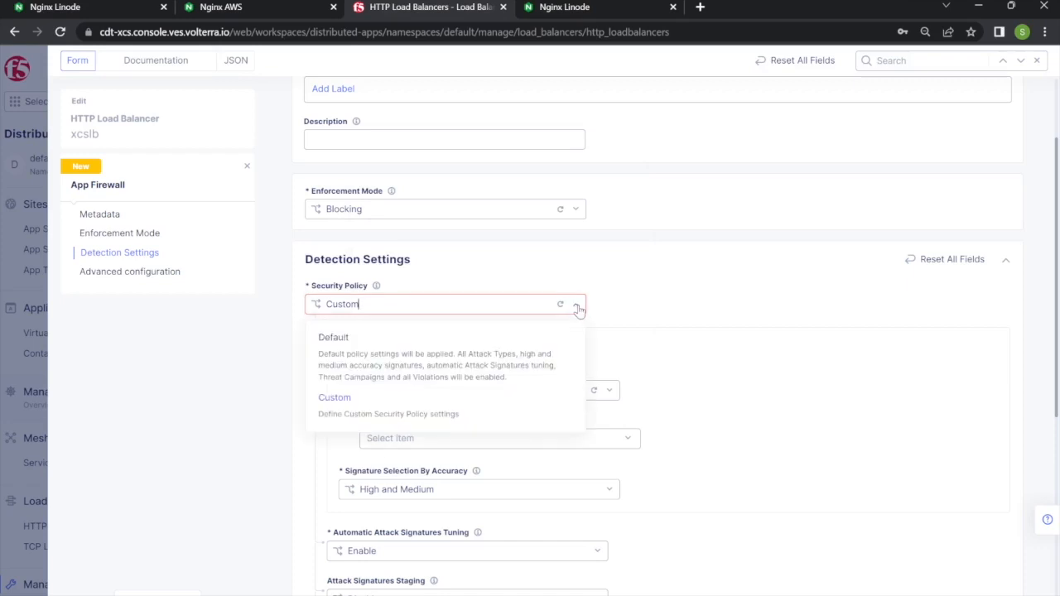
{"action": "left_click", "coordinate": [505, 361]}
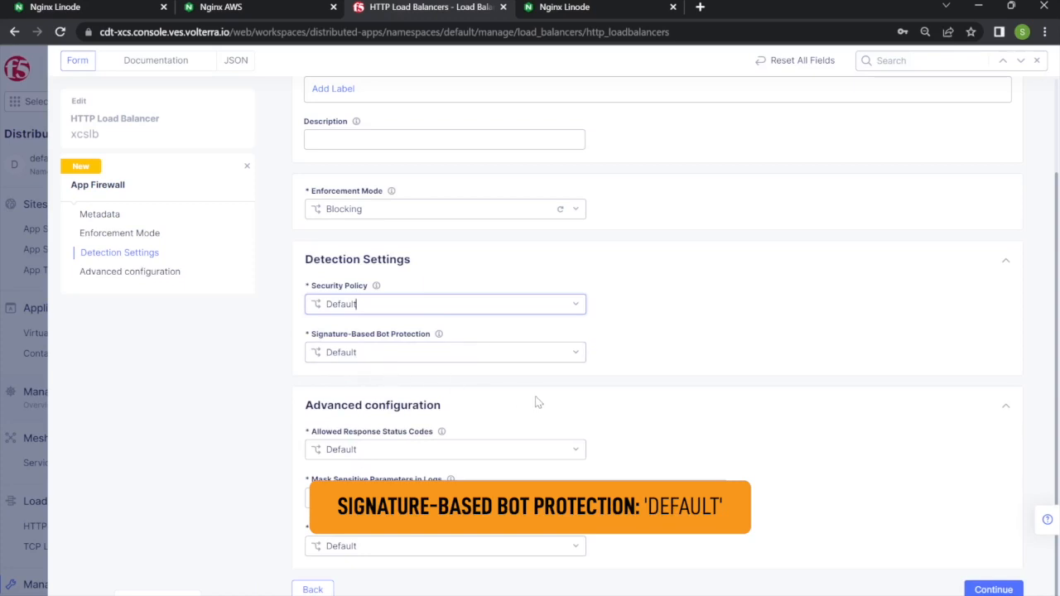
Examine the available options for Allowed Response Status Codes and Blocking Response Page in the app firewall's advanced configuration
{"action": "left_click", "coordinate": [571, 457]}
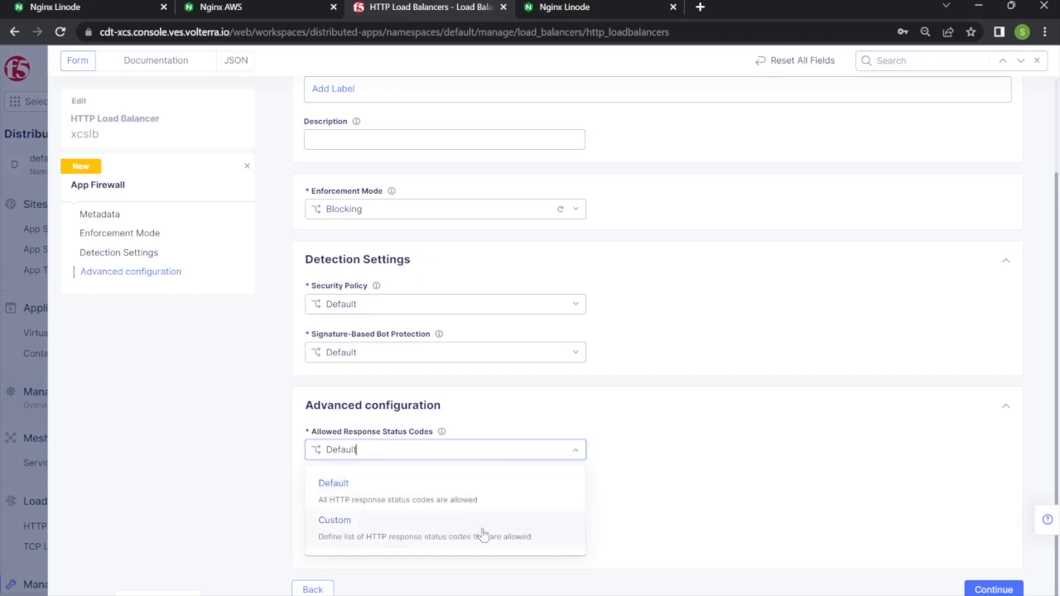
{"action": "left_click", "coordinate": [654, 454]}
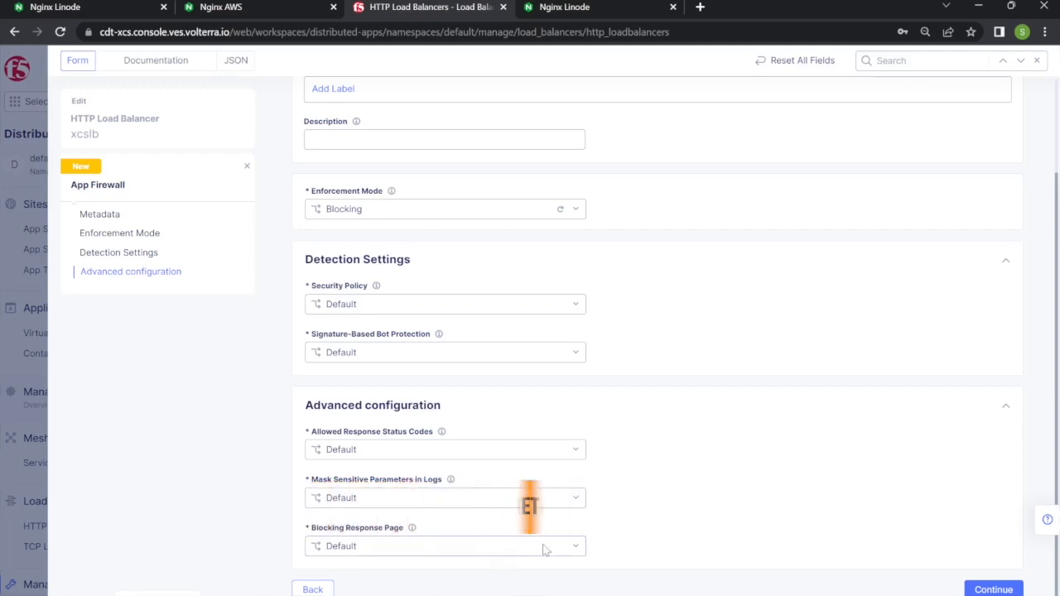
{"action": "left_click", "coordinate": [571, 550]}
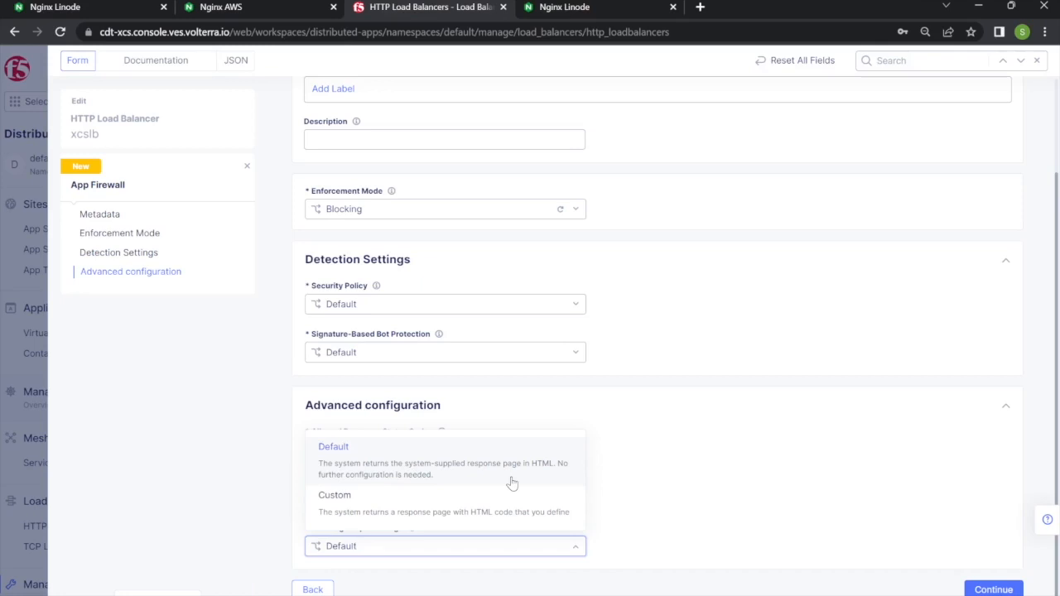
{"action": "left_click", "coordinate": [498, 528]}
Review the xcslb-waap settings and continue to add the new app firewall to the load balancer
{"action": "scroll", "coordinate": [686, 439], "scroll_direction": "up", "scroll_amount": 2}
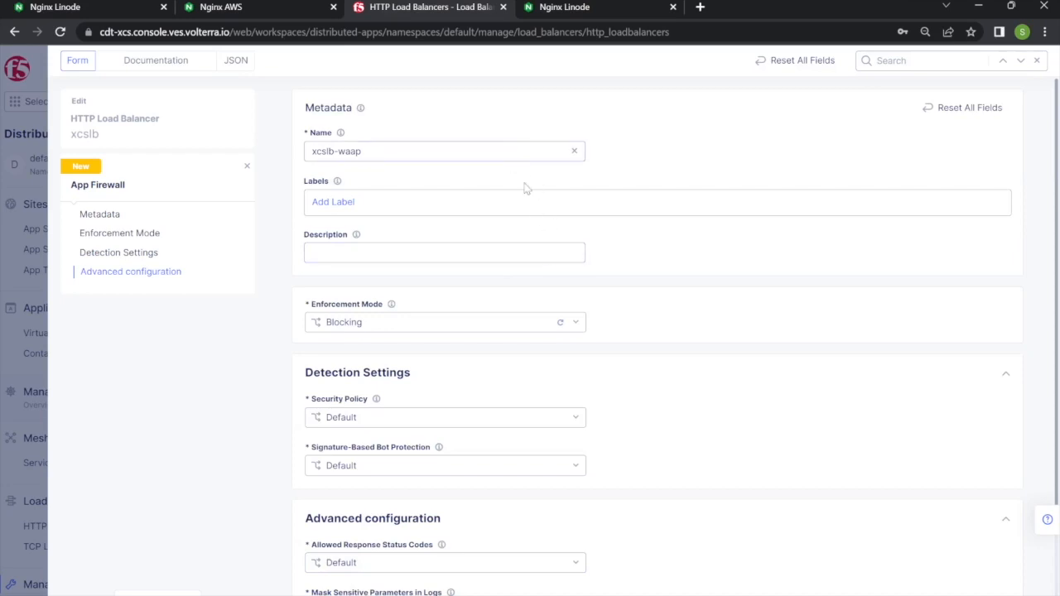
{"action": "scroll", "coordinate": [537, 209], "scroll_direction": "down", "scroll_amount": 2}
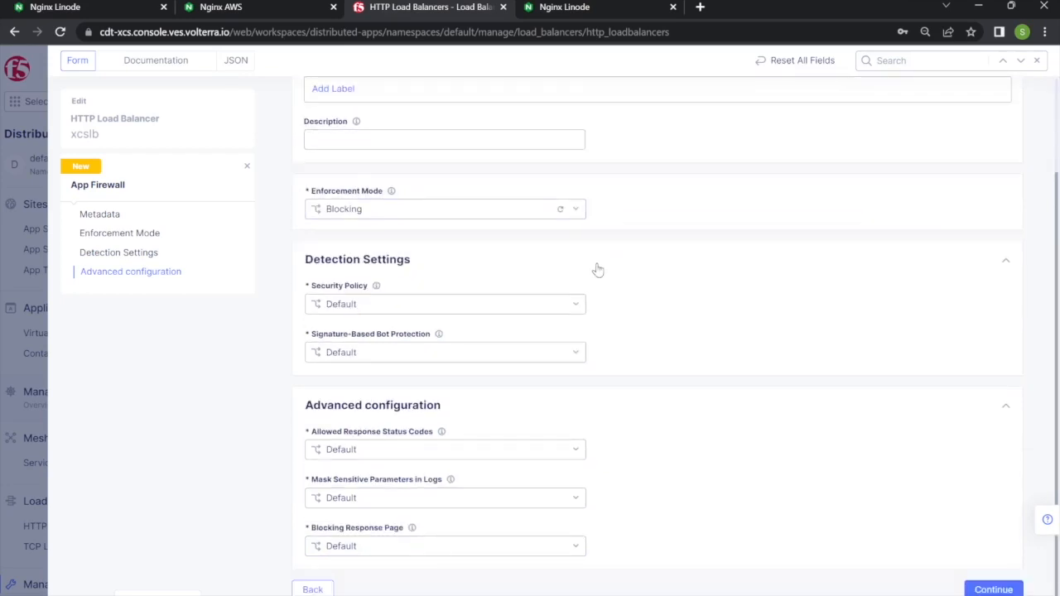
{"action": "scroll", "coordinate": [599, 268], "scroll_direction": "up", "scroll_amount": 2}
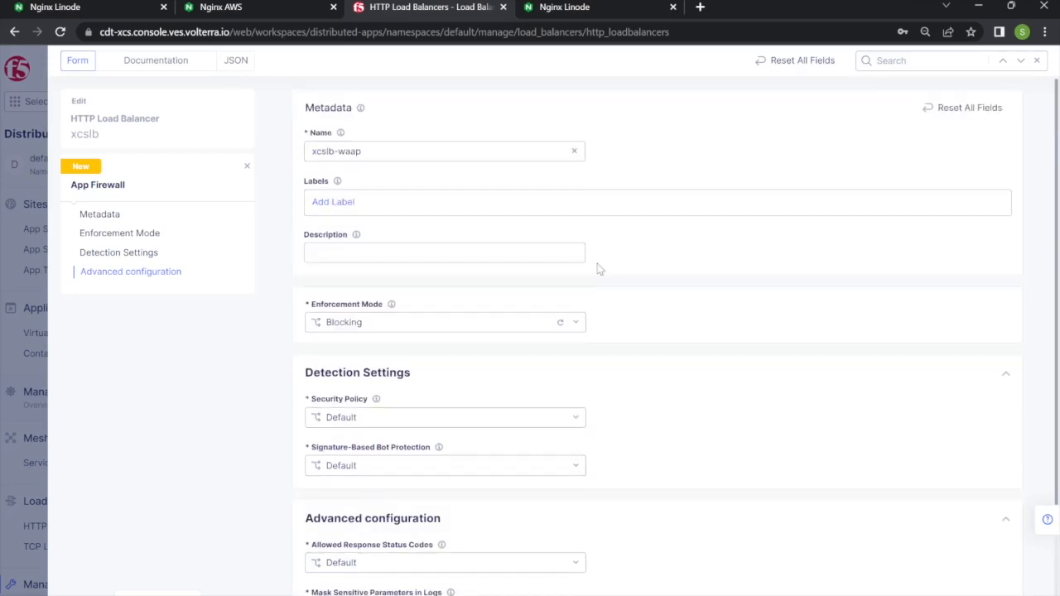
{"action": "scroll", "coordinate": [626, 282], "scroll_direction": "down", "scroll_amount": 2}
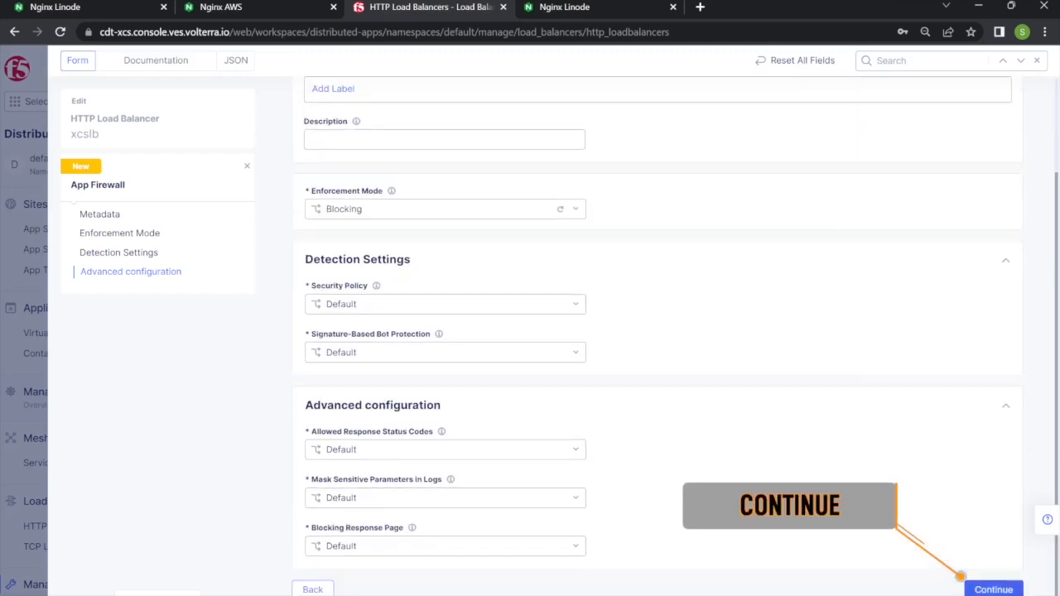
{"action": "left_click", "coordinate": [994, 589]}
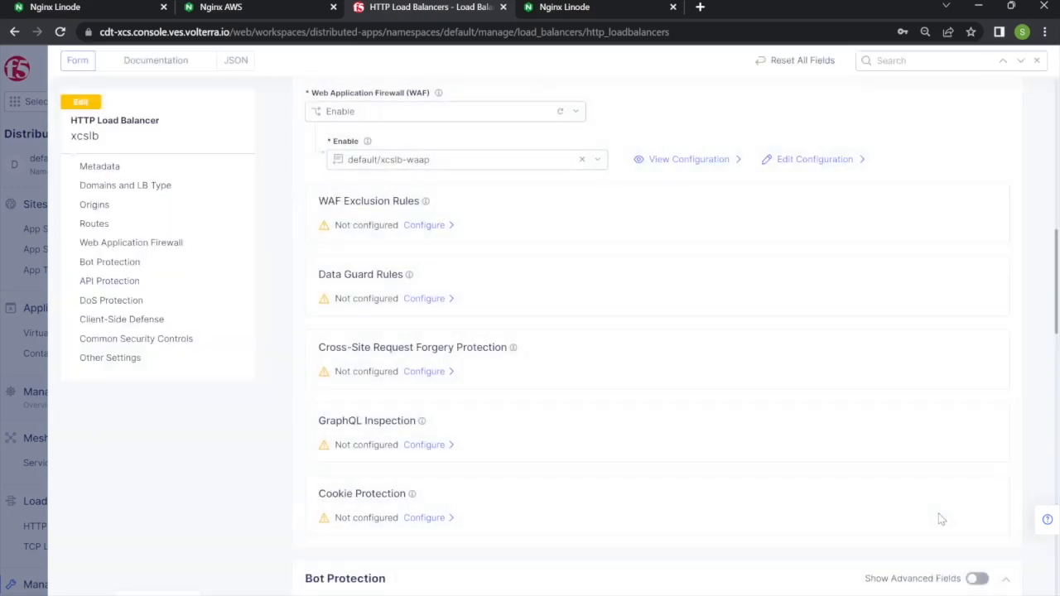
Check the Web Application Firewall section with default/xcslb-waap enabled, and save the xcslb load balancer's configuration
{"action": "scroll", "coordinate": [717, 374], "scroll_direction": "up", "scroll_amount": 2}
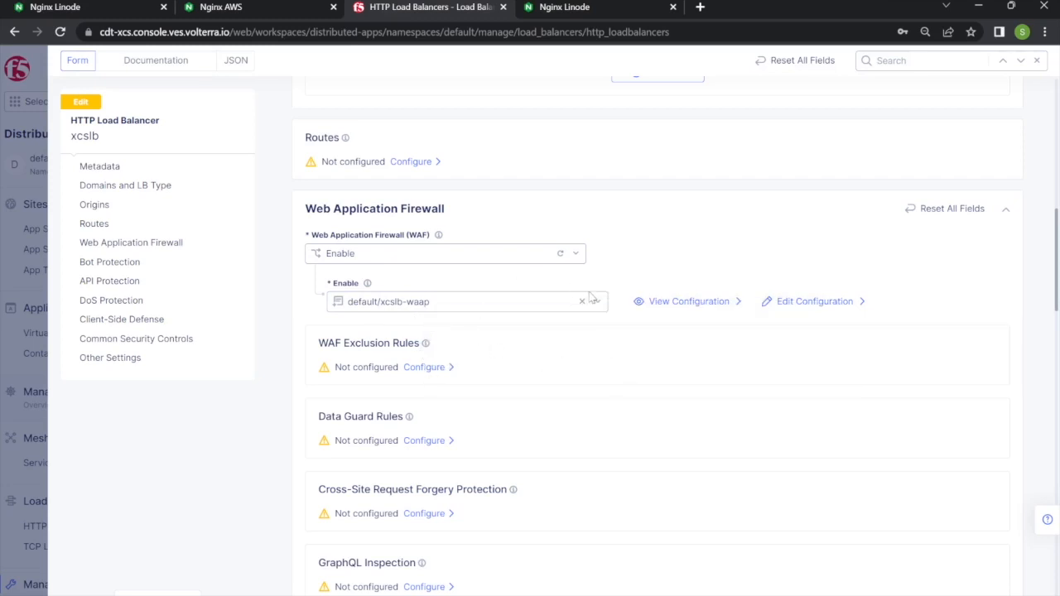
{"action": "scroll", "coordinate": [593, 294], "scroll_direction": "down", "scroll_amount": 3}
{"action": "scroll", "coordinate": [595, 299], "scroll_direction": "up", "scroll_amount": 3}
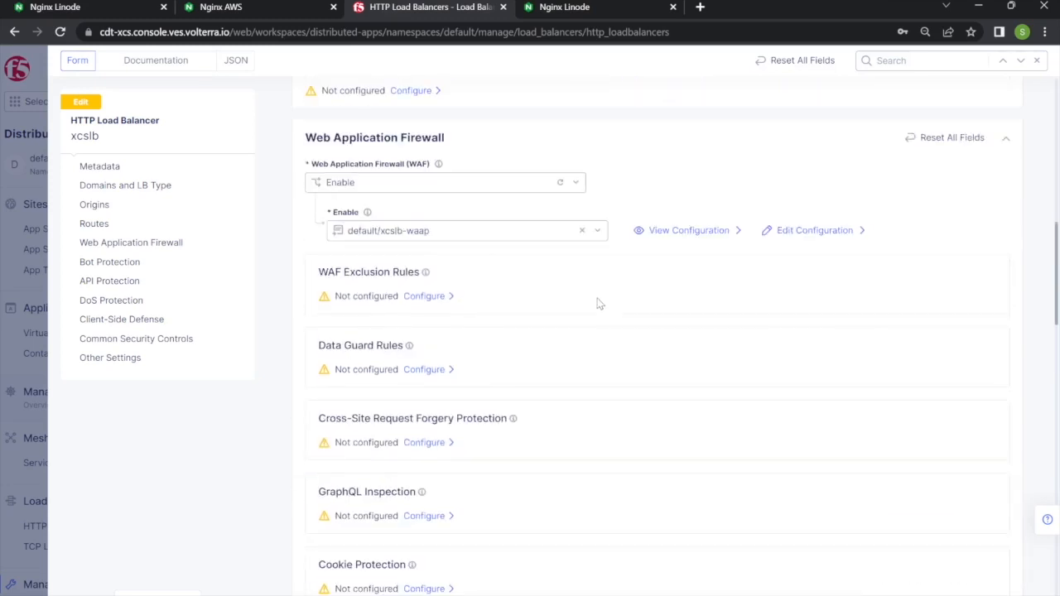
{"action": "scroll", "coordinate": [596, 297], "scroll_direction": "down", "scroll_amount": 4}
{"action": "scroll", "coordinate": [596, 303], "scroll_direction": "down", "scroll_amount": 12}
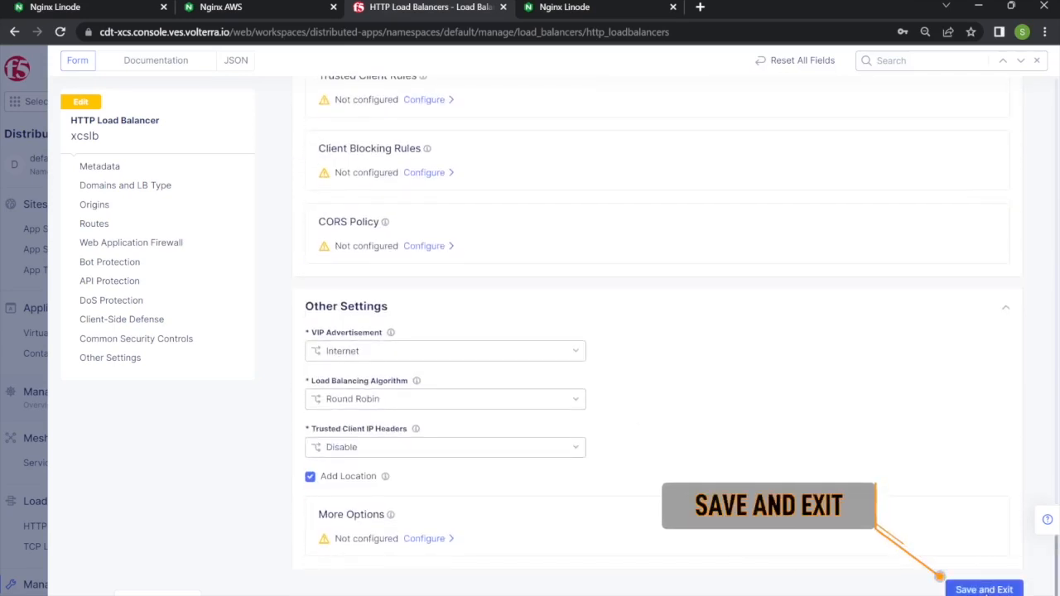
{"action": "left_click", "coordinate": [985, 589]}
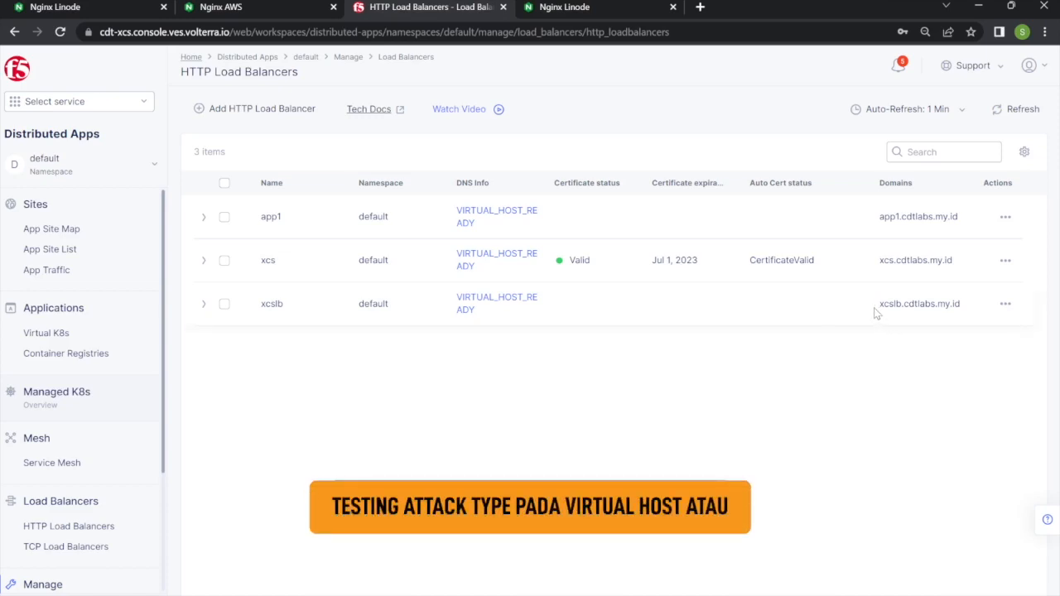
Copy the xcslb load balancer's domain from the list and load xcslb.cdtlabs.my.id in the other open Nginx Linode browser tab
{"action": "left_click_drag", "start_coordinate": [878, 305], "coordinate": [968, 312]}
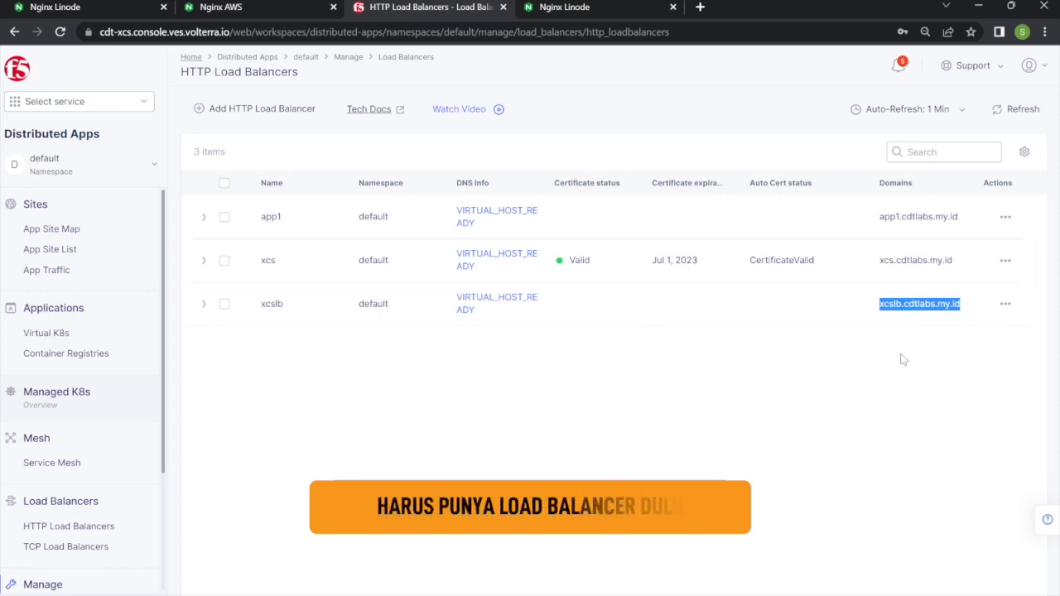
{"action": "left_click", "coordinate": [900, 390]}
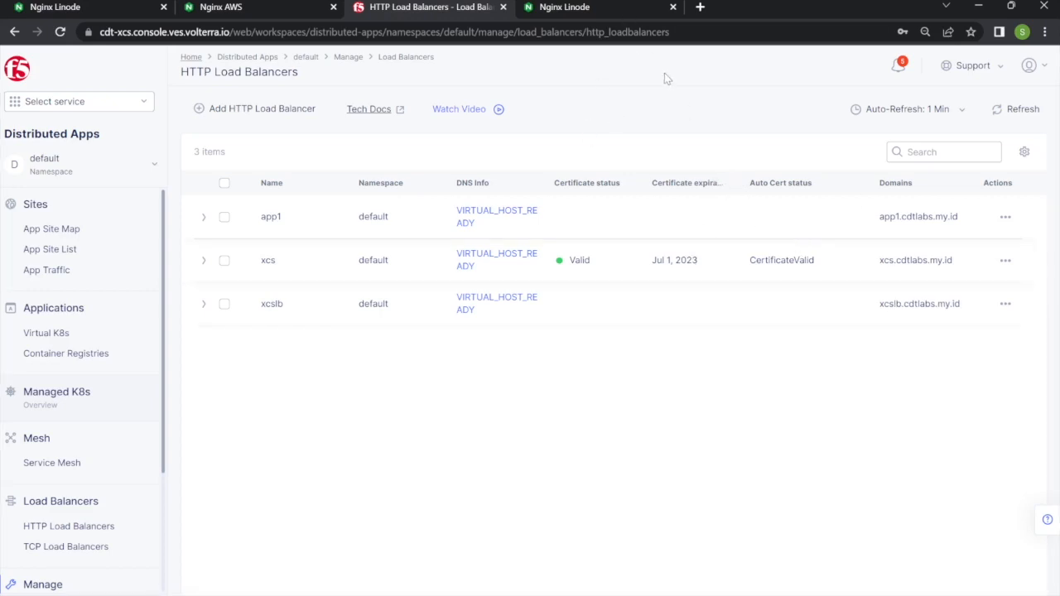
{"action": "left_click_drag", "start_coordinate": [881, 304], "coordinate": [961, 304]}
{"action": "key", "text": "ctrl+c"}
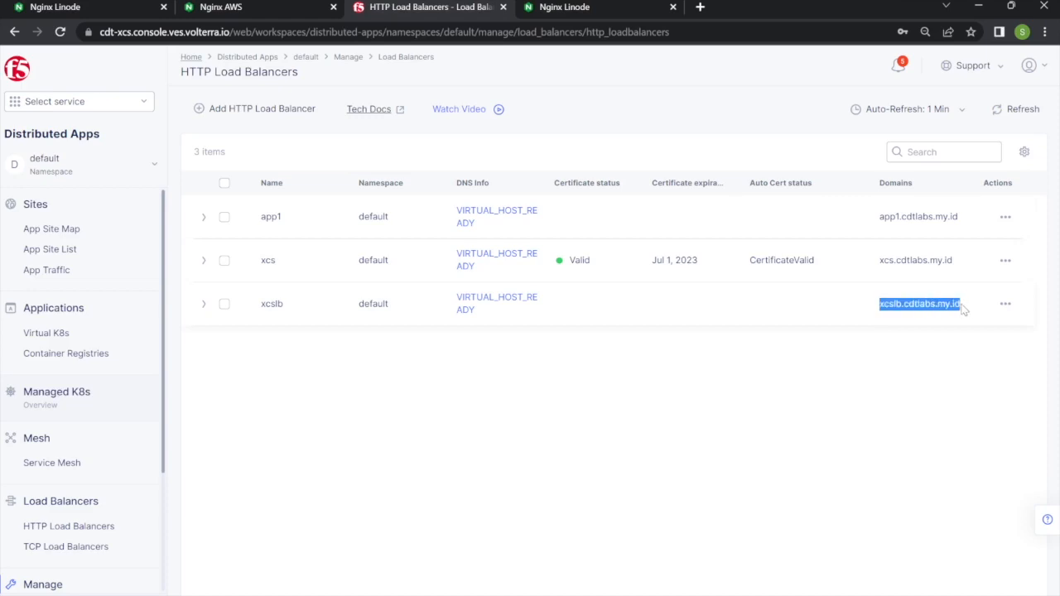
{"action": "left_click", "coordinate": [602, 8]}
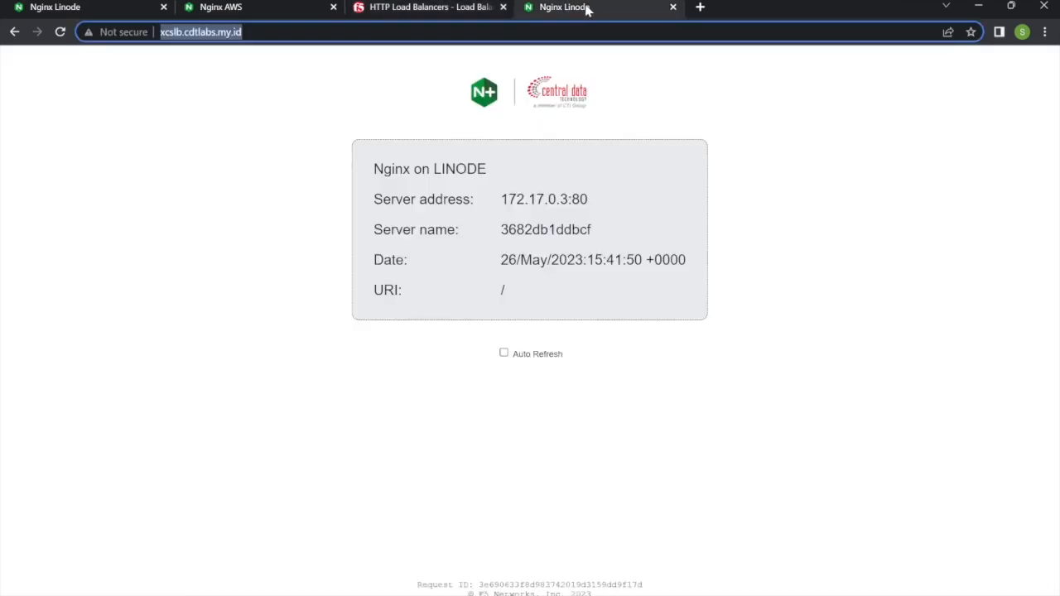
{"action": "key", "text": "ctrl+v"}
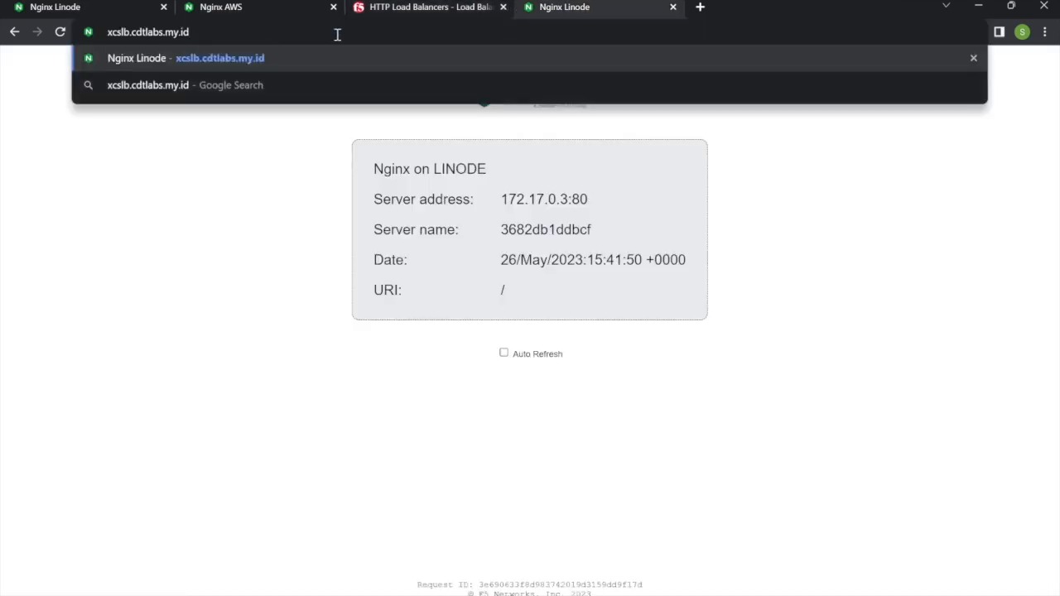
{"action": "key", "text": "Return"}
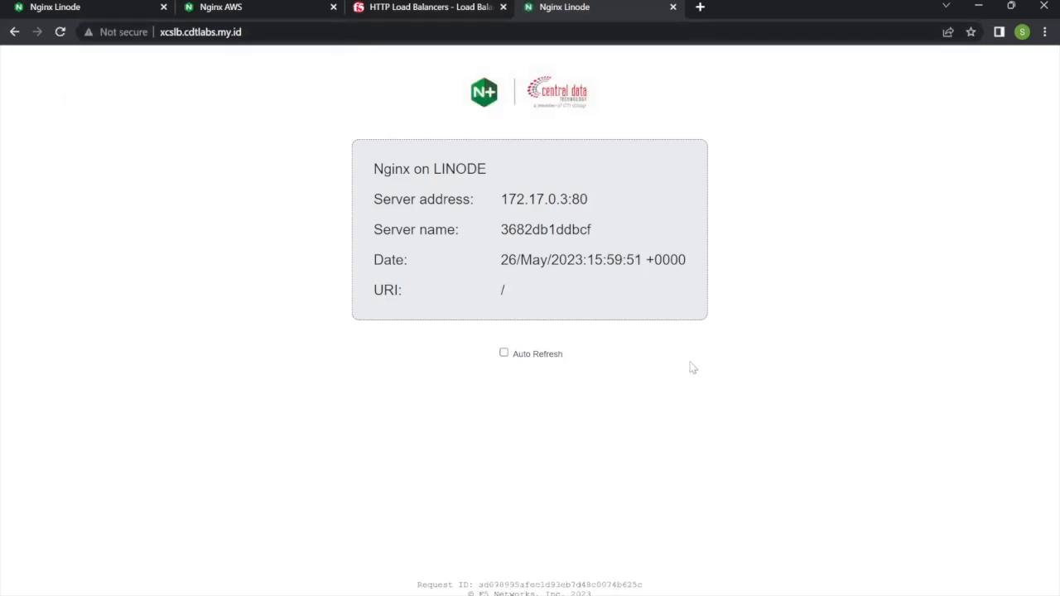
Test the firewall with a cross-site scripting request to xcslb.cdtlabs.my.id/<script/>
{"action": "left_click", "coordinate": [359, 33]}
{"action": "left_click", "coordinate": [360, 36]}
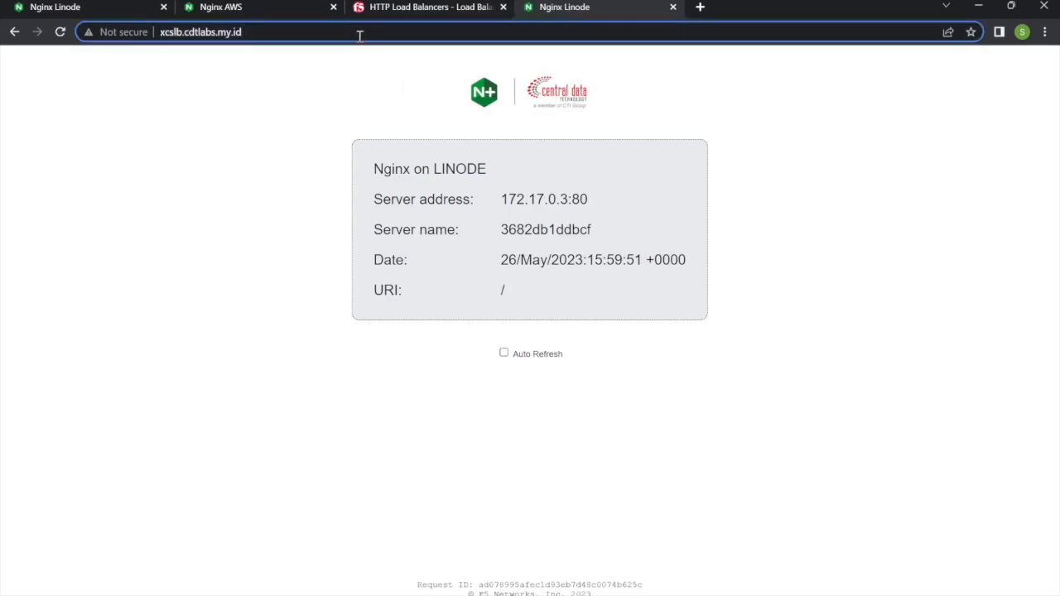
{"action": "type", "text": "/"}
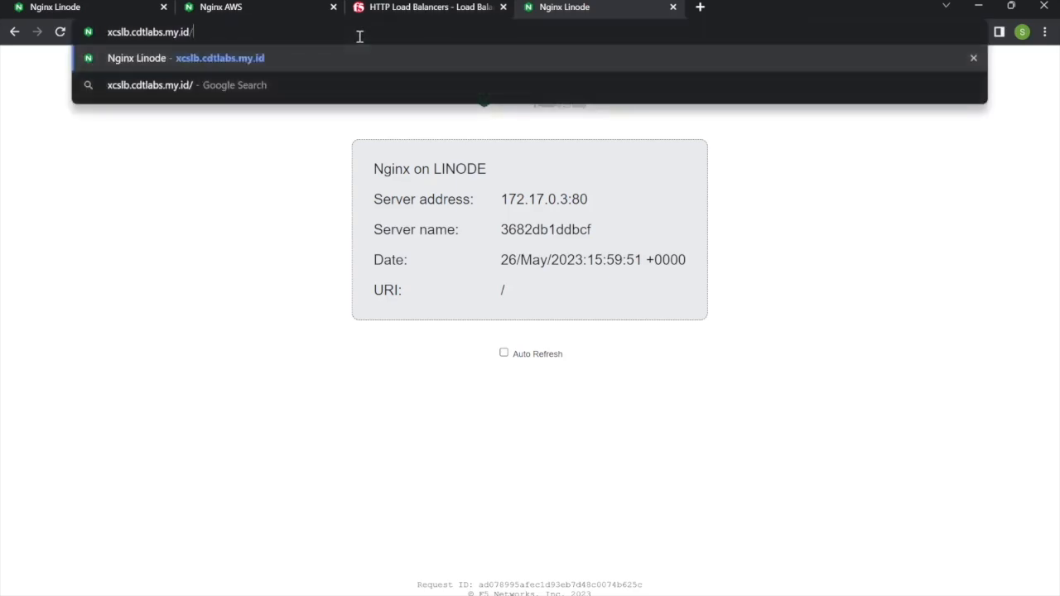
{"action": "type", "text": "<script/>"}
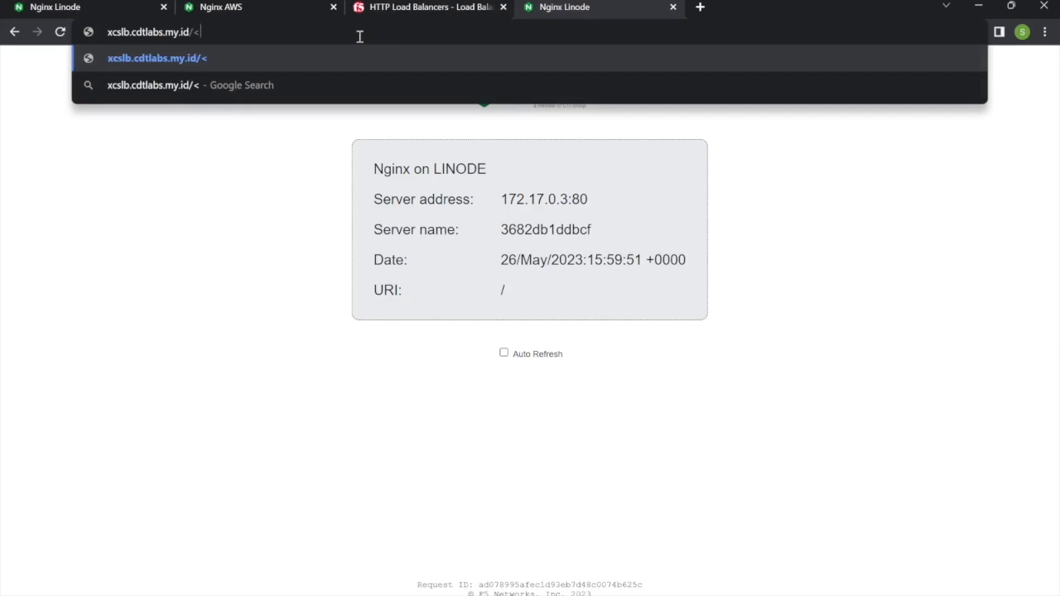
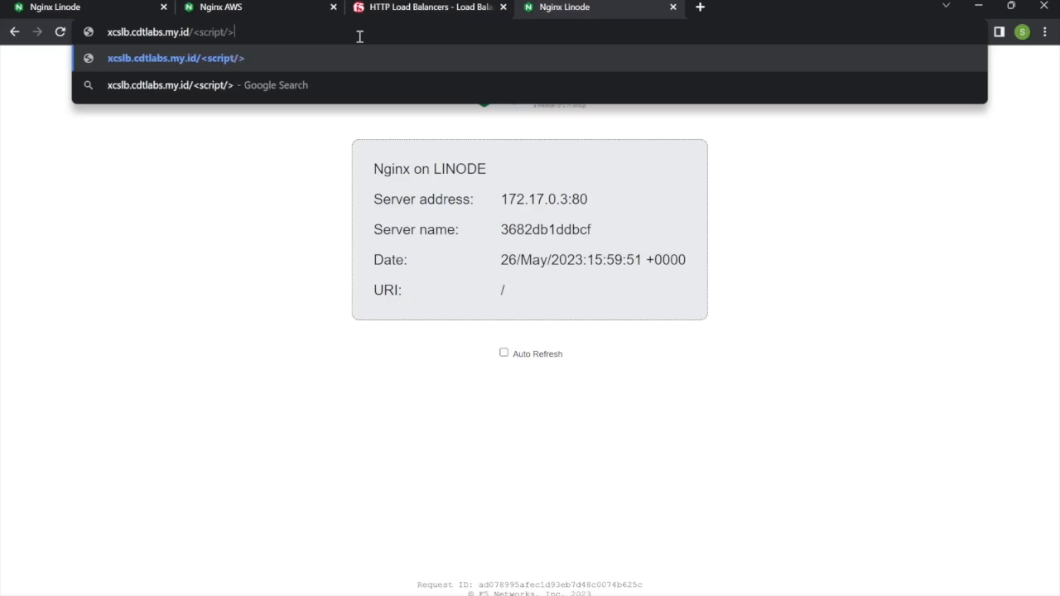
{"action": "key", "text": "Return"}
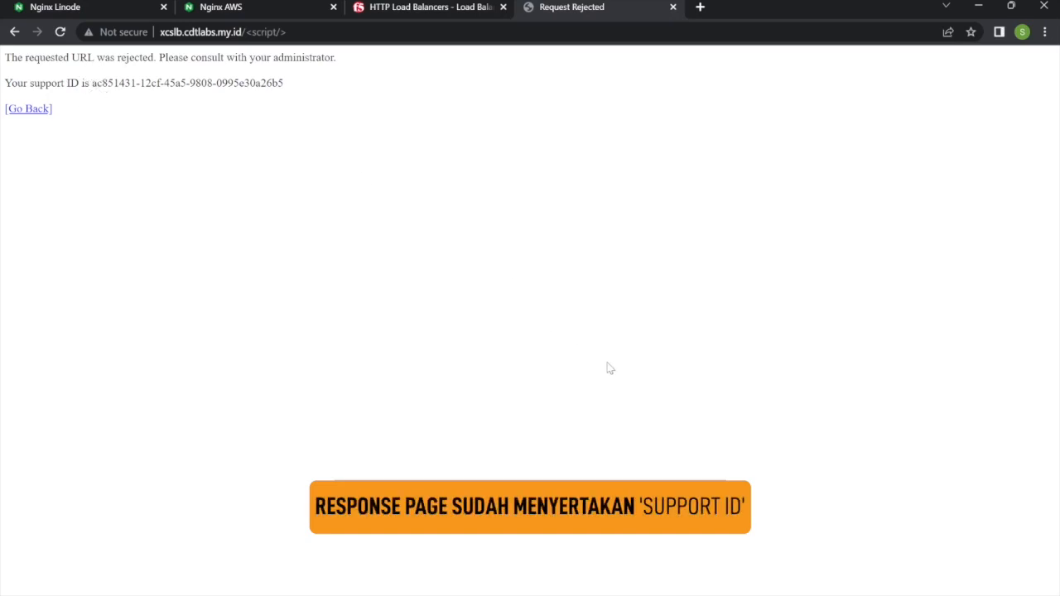
Replace the script path in the URL with ../../admin.exe and send it as a path traversal test request
{"action": "left_click", "coordinate": [302, 32]}
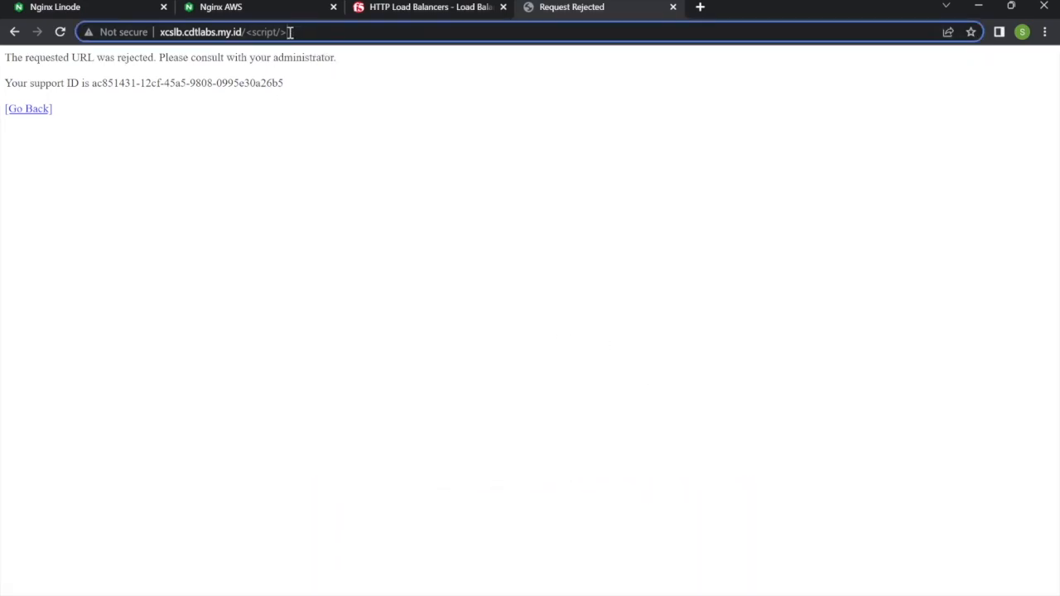
{"action": "key", "text": "shift+Left"}
{"action": "left_click_drag", "start_coordinate": [275, 32], "coordinate": [245, 32]}
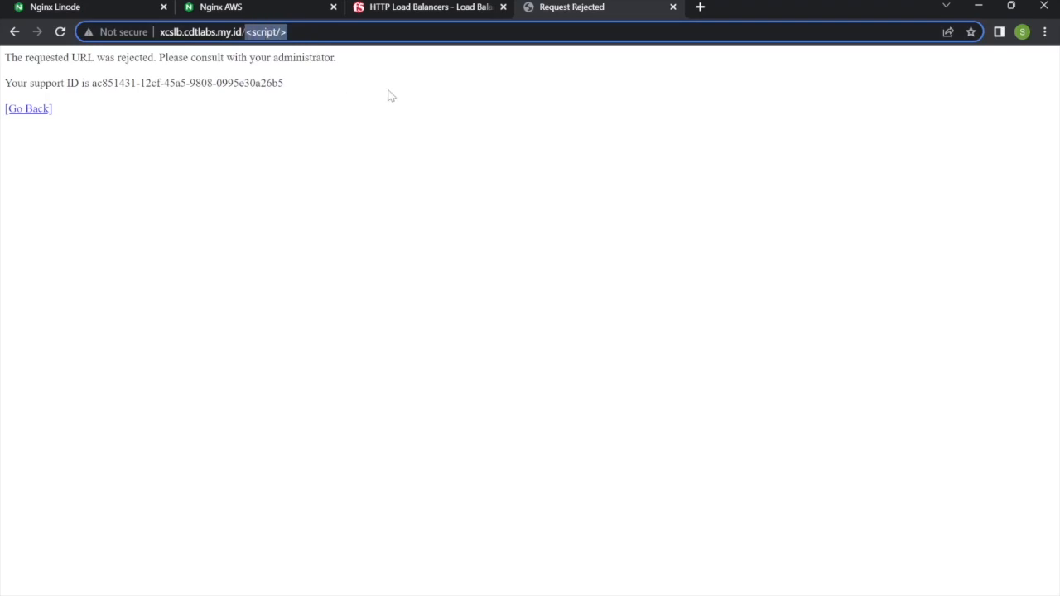
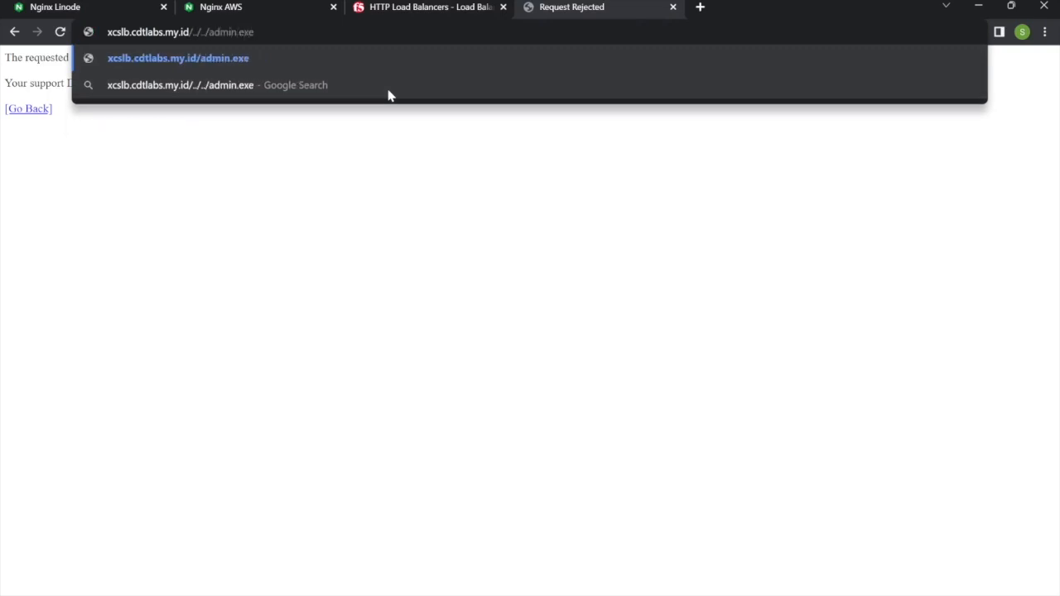
{"action": "key", "text": "Return"}
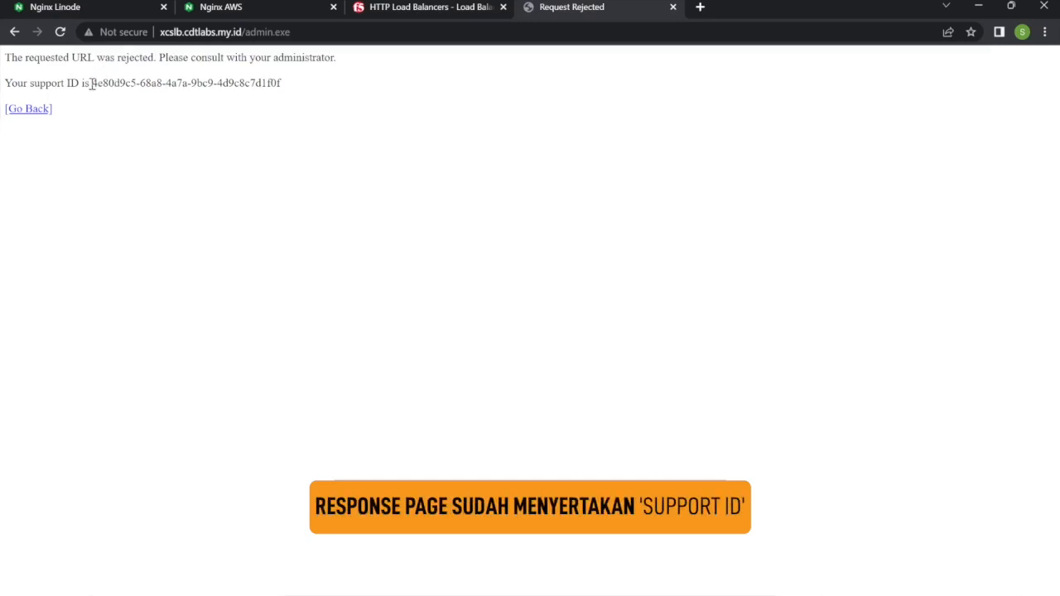
Examine the support ID and the rejection message on the page returned for the admin.exe request
{"action": "left_click_drag", "start_coordinate": [92, 85], "coordinate": [241, 83]}
{"action": "left_click", "coordinate": [314, 124]}
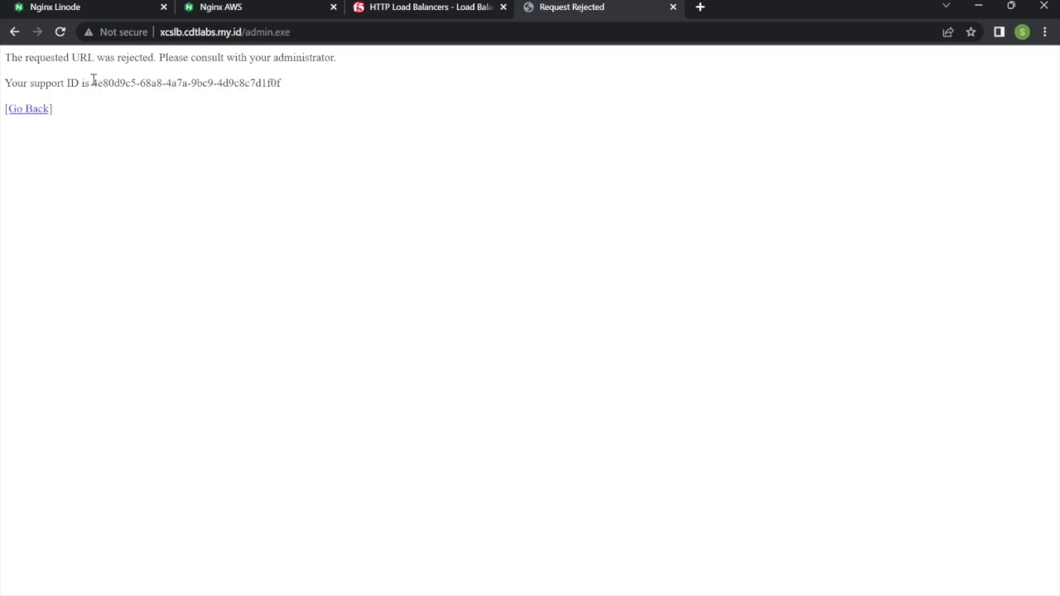
{"action": "left_click_drag", "start_coordinate": [93, 82], "coordinate": [284, 99]}
{"action": "left_click", "coordinate": [174, 86]}
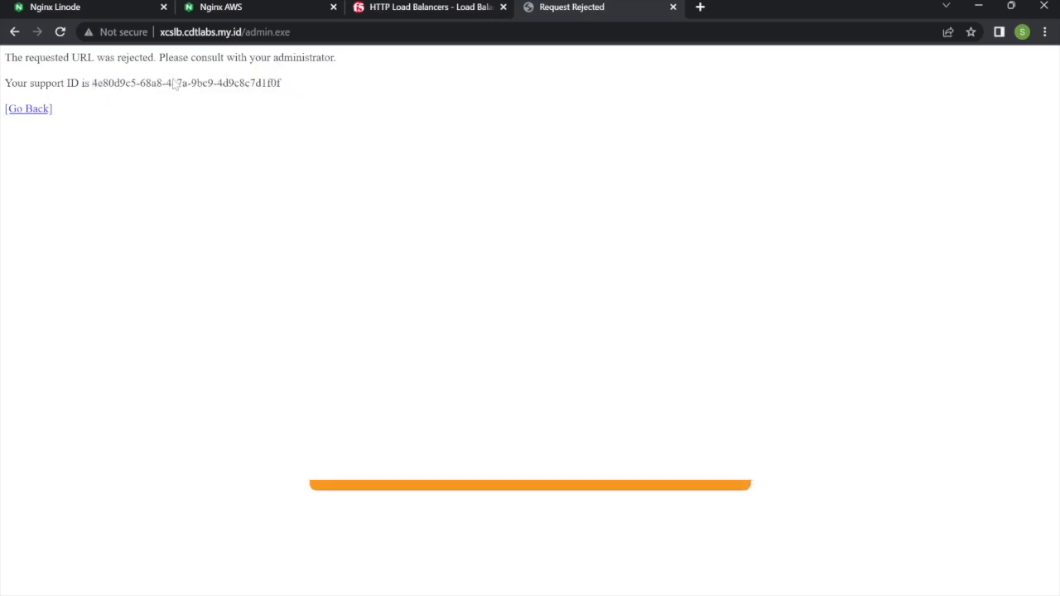
{"action": "left_click_drag", "start_coordinate": [135, 57], "coordinate": [223, 57]}
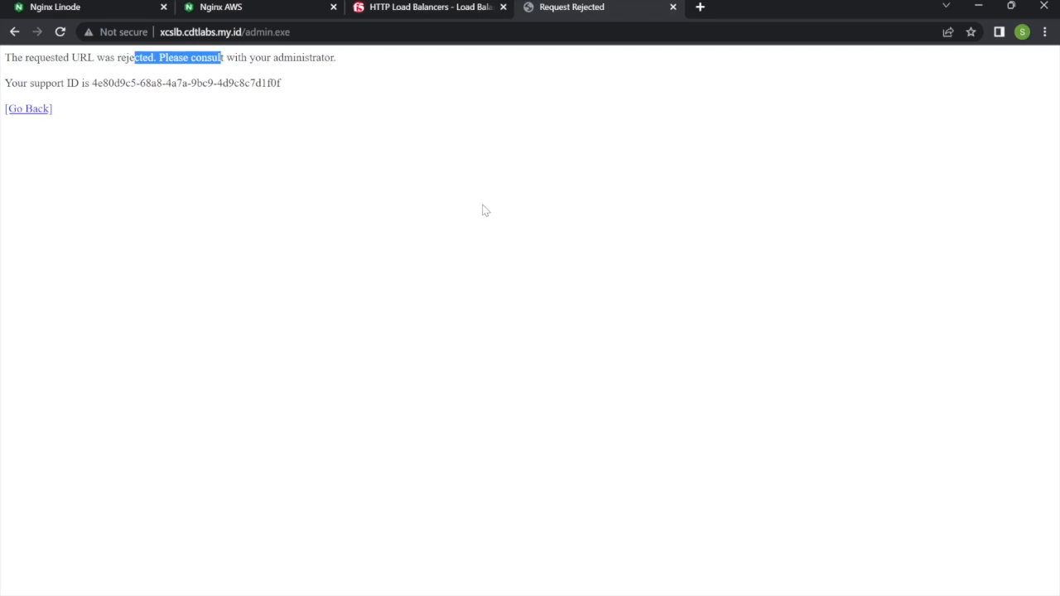
Switch to the F5 Distributed Cloud Console and open the Security Dashboard of the Web App & API Protection service
{"action": "left_click", "coordinate": [440, 7]}
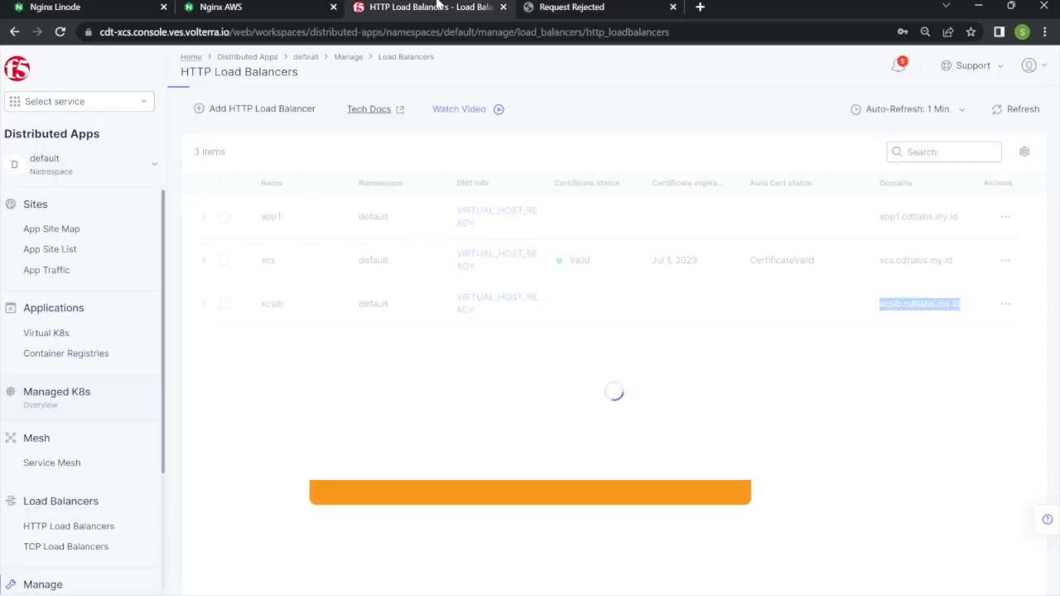
{"action": "scroll", "coordinate": [135, 323], "scroll_direction": "down", "scroll_amount": 4}
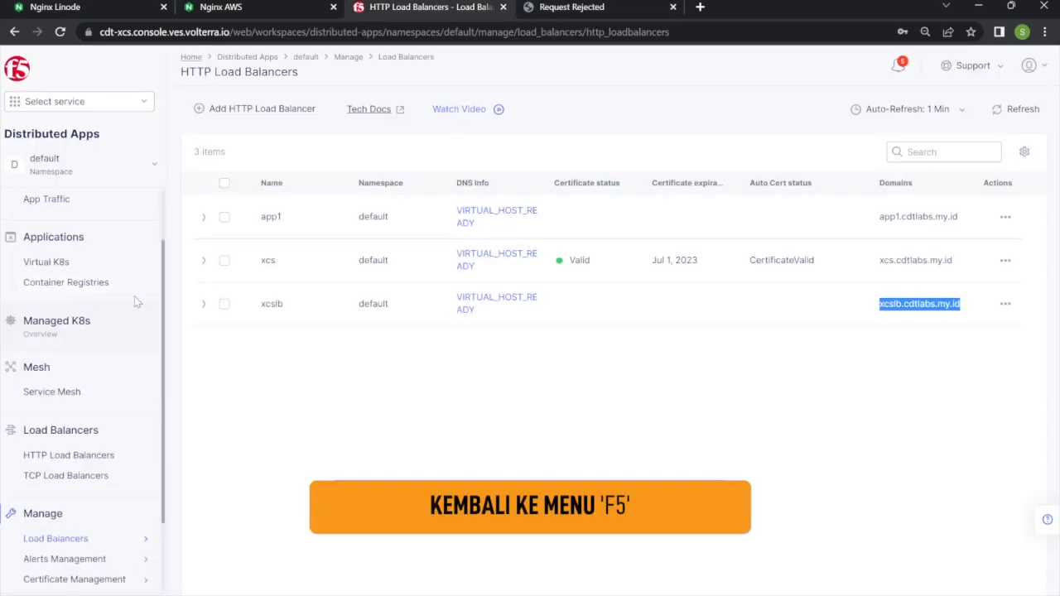
{"action": "left_click", "coordinate": [17, 69]}
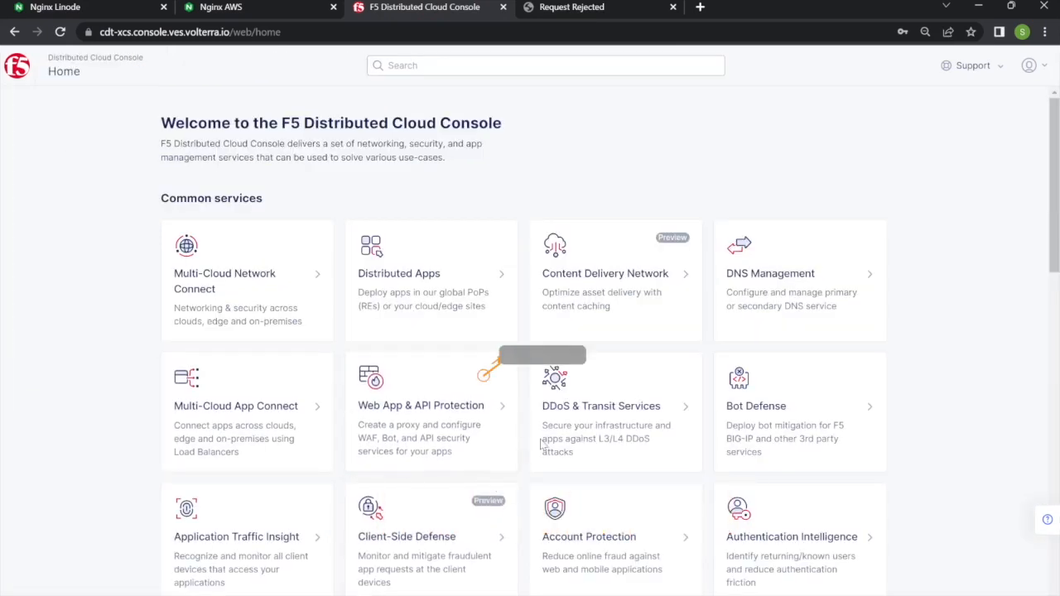
{"action": "left_click", "coordinate": [453, 439]}
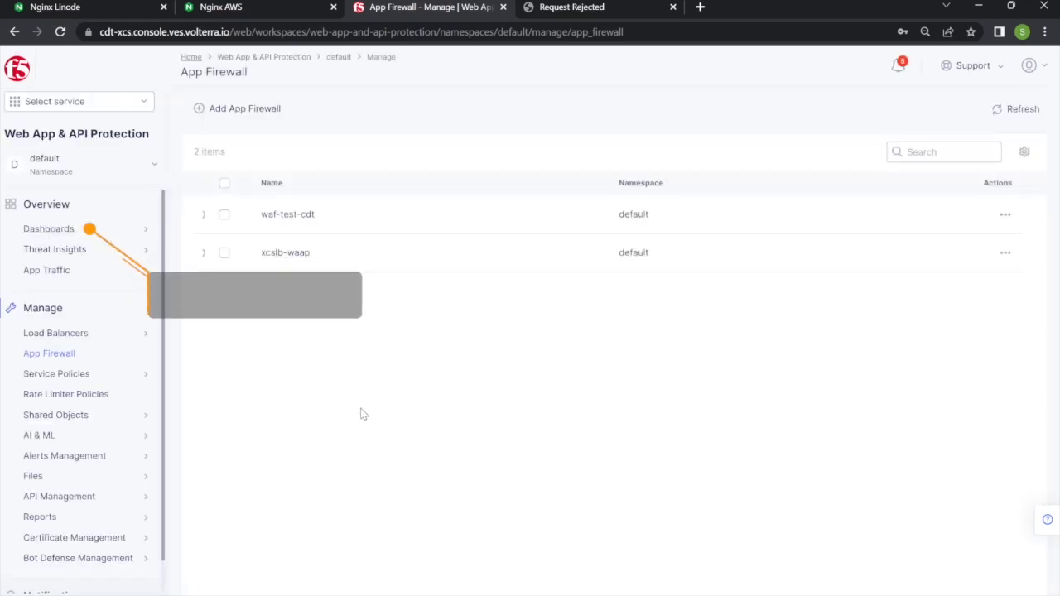
{"action": "mouse_move", "coordinate": [135, 233]}
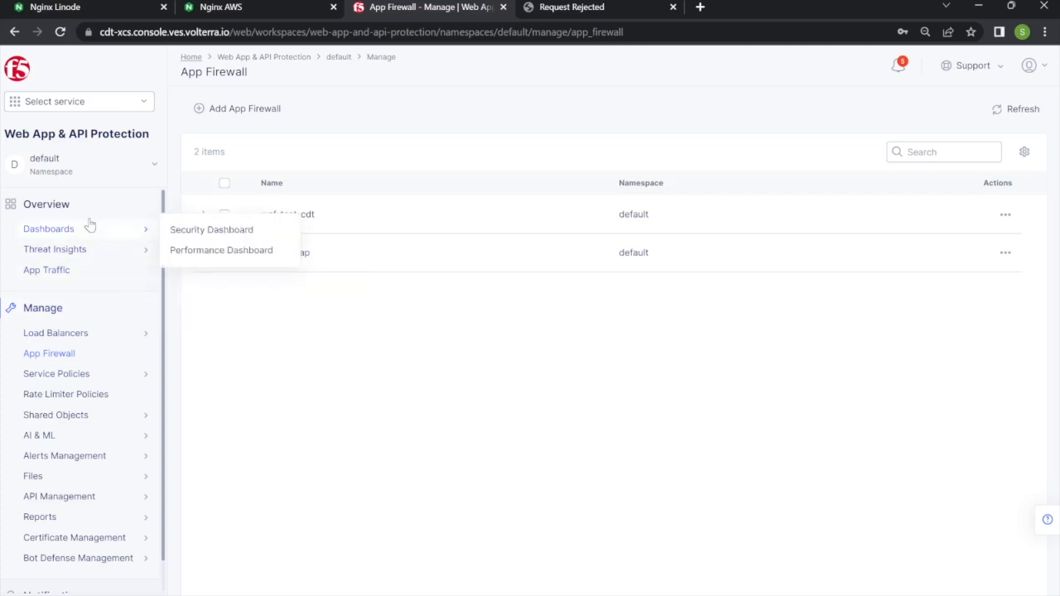
{"action": "mouse_move", "coordinate": [75, 232]}
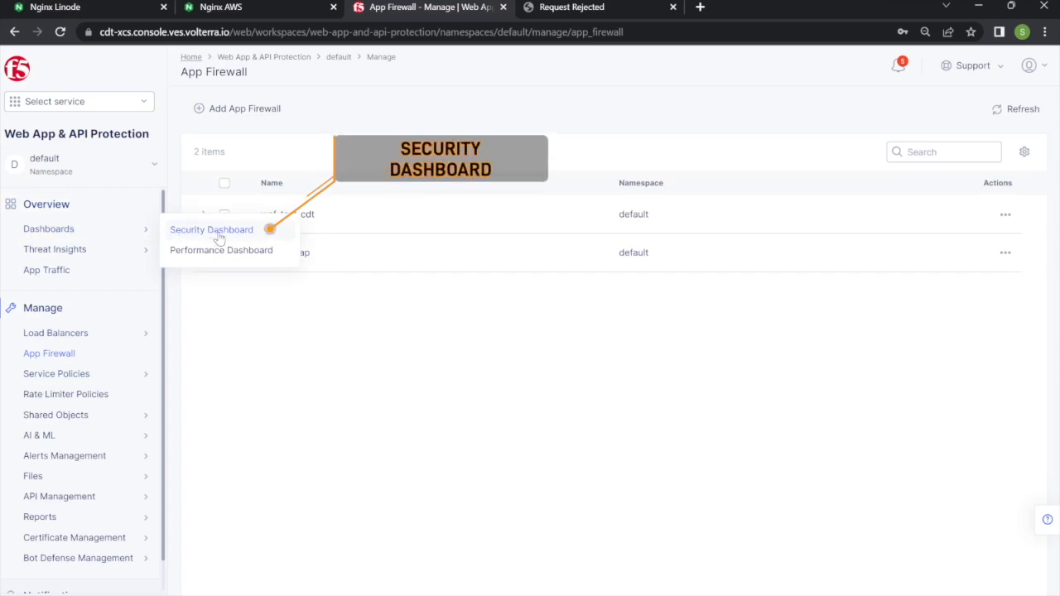
{"action": "left_click", "coordinate": [217, 231]}
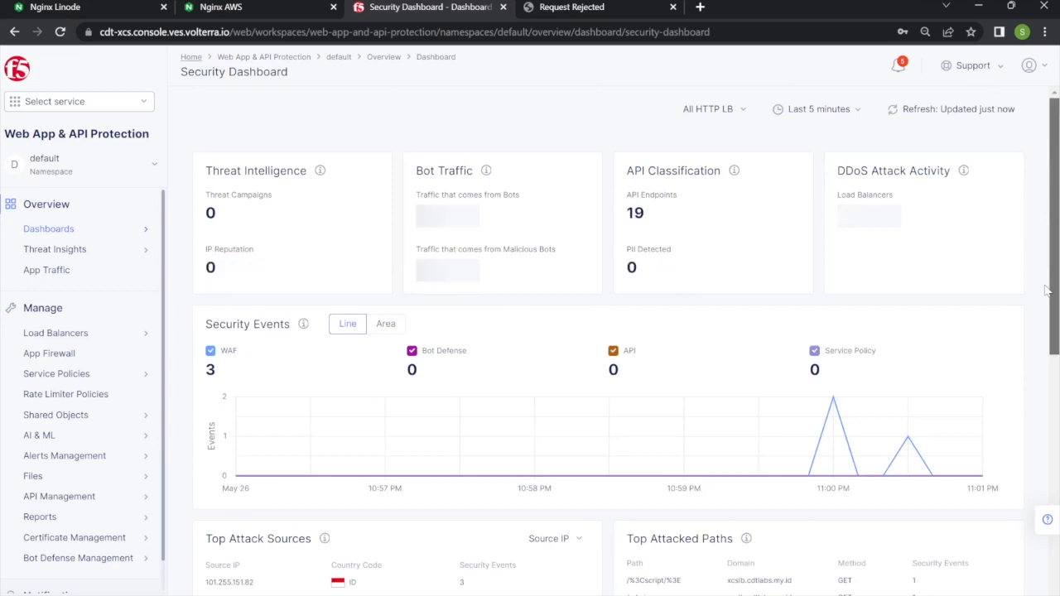
Review the security events, attack sources and attacked paths for all load balancers, and open the xcslb load balancer's own security dashboard
{"action": "scroll", "coordinate": [1048, 290], "scroll_direction": "down", "scroll_amount": 2}
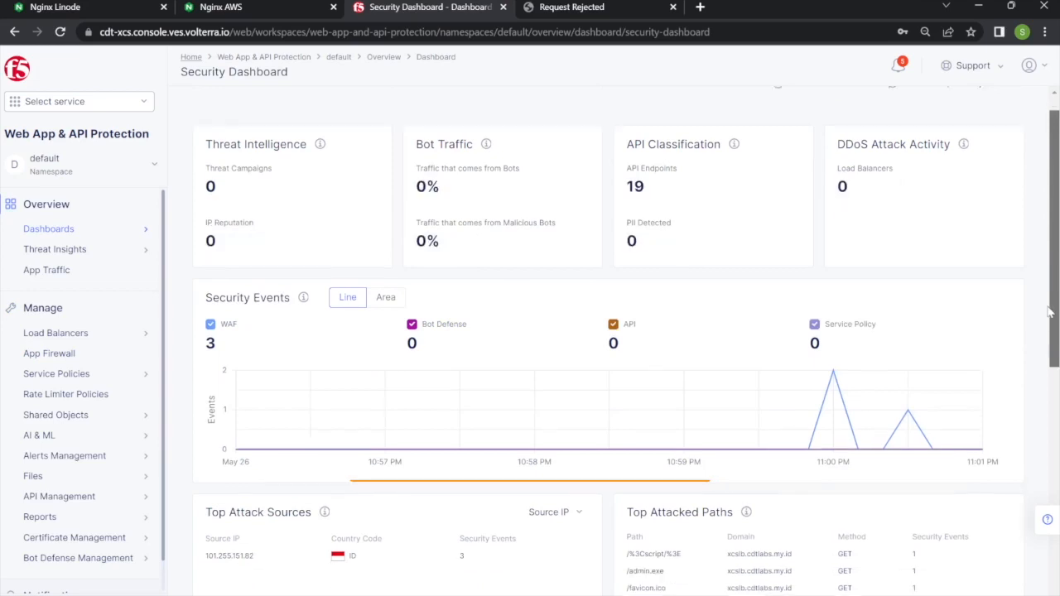
{"action": "scroll", "coordinate": [1054, 386], "scroll_direction": "down", "scroll_amount": 7}
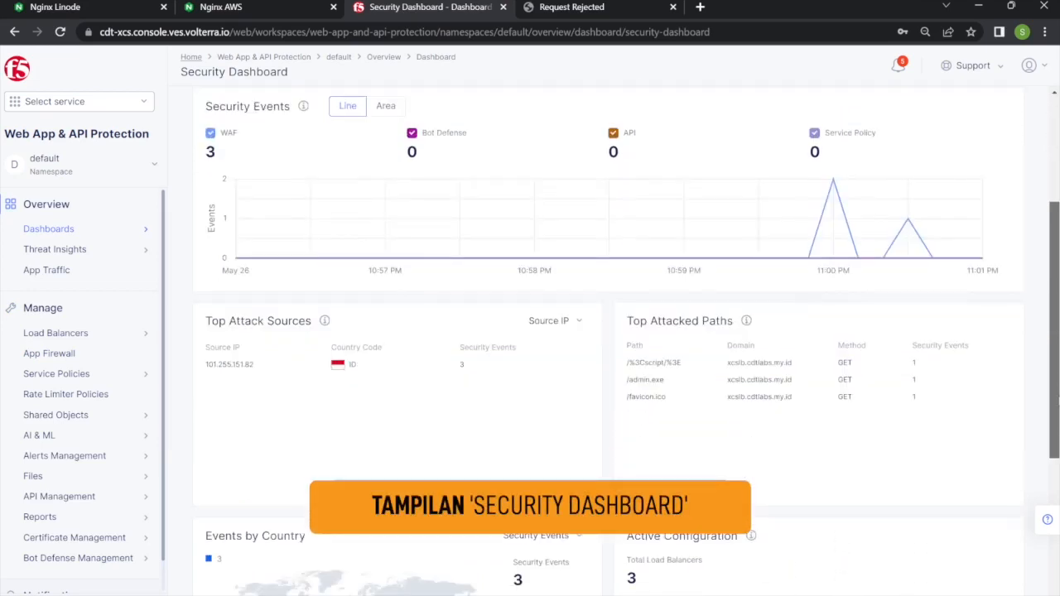
{"action": "scroll", "coordinate": [1057, 474], "scroll_direction": "up", "scroll_amount": 9}
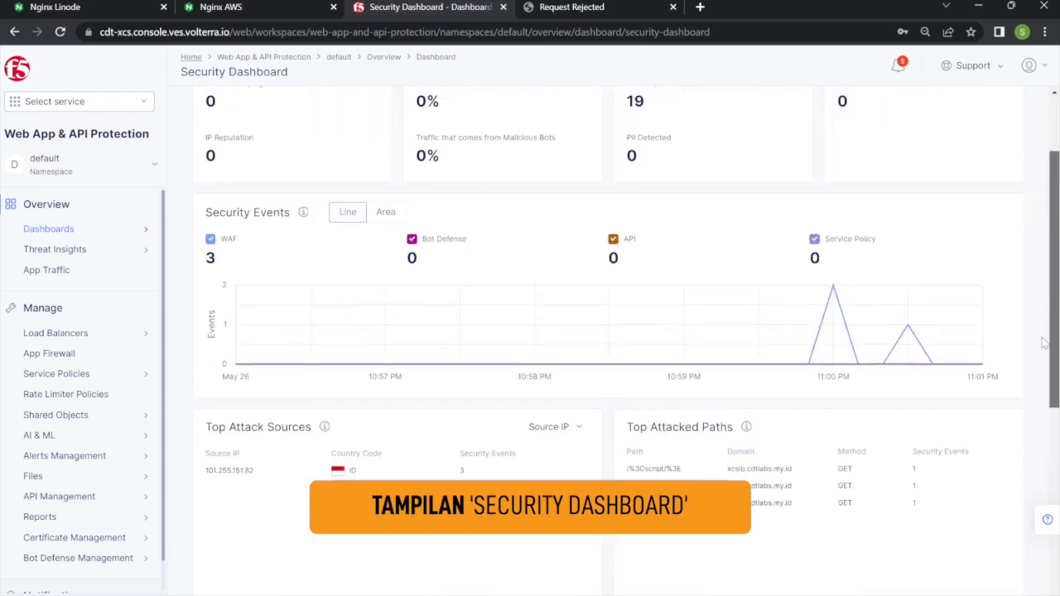
{"action": "scroll", "coordinate": [1059, 396], "scroll_direction": "down", "scroll_amount": 9}
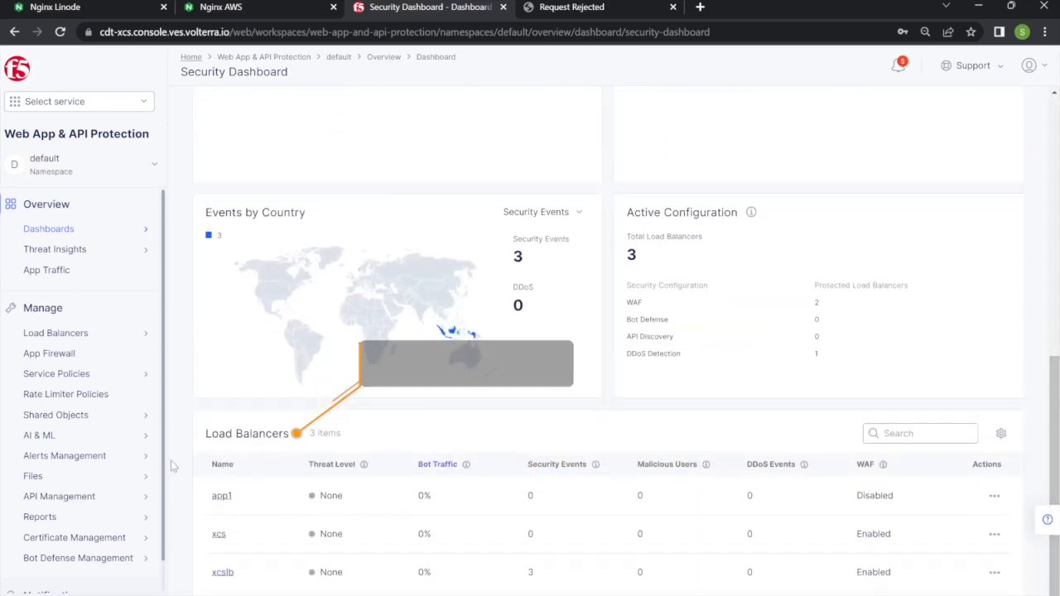
{"action": "left_click", "coordinate": [223, 573]}
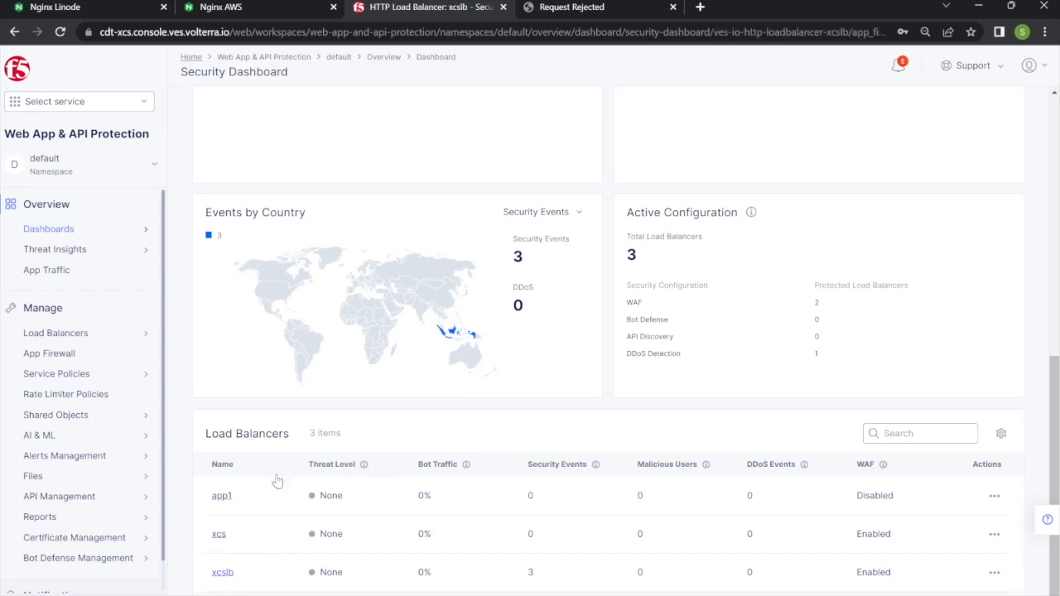
{"action": "scroll", "coordinate": [343, 381], "scroll_direction": "up", "scroll_amount": 3}
{"action": "scroll", "coordinate": [346, 399], "scroll_direction": "down", "scroll_amount": 3}
{"action": "left_click", "coordinate": [223, 573]}
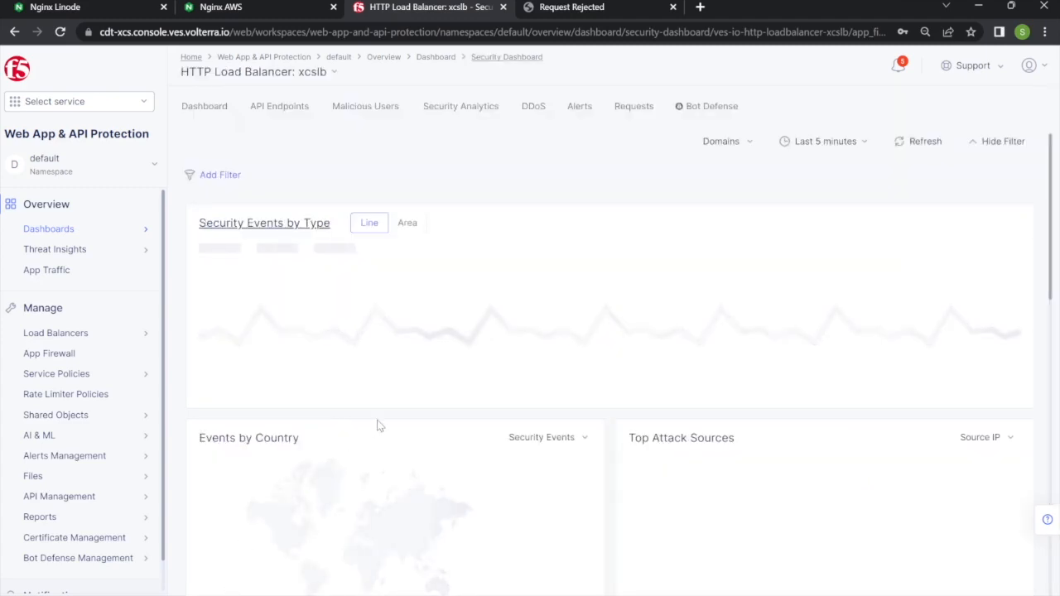
Examine xcslb's security events by type, country and attack source, along with its top attacks by signature, attack type and violation
{"action": "scroll", "coordinate": [473, 395], "scroll_direction": "down", "scroll_amount": 10}
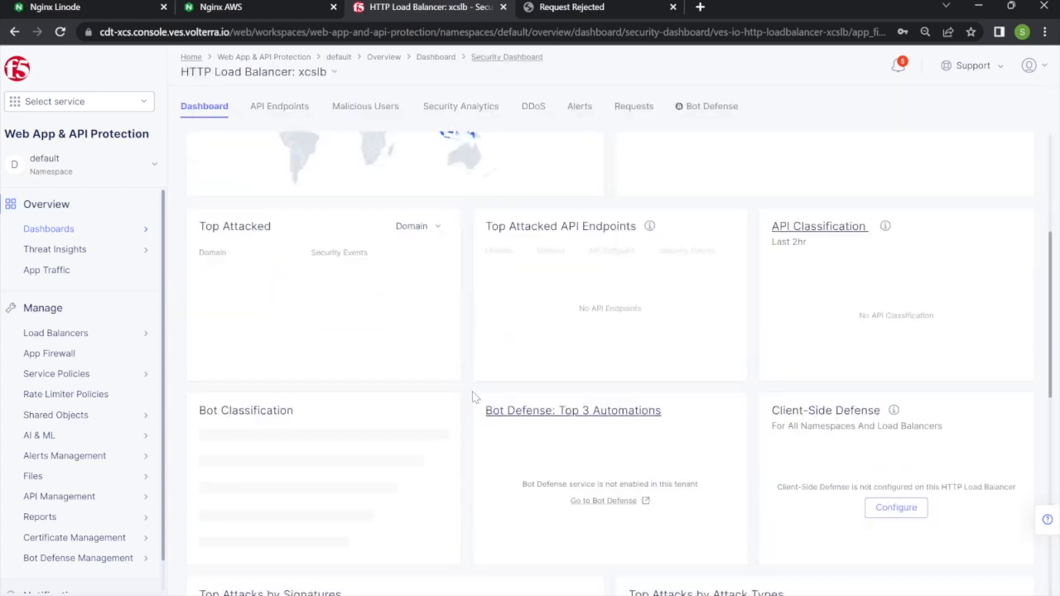
{"action": "scroll", "coordinate": [474, 396], "scroll_direction": "down", "scroll_amount": 5}
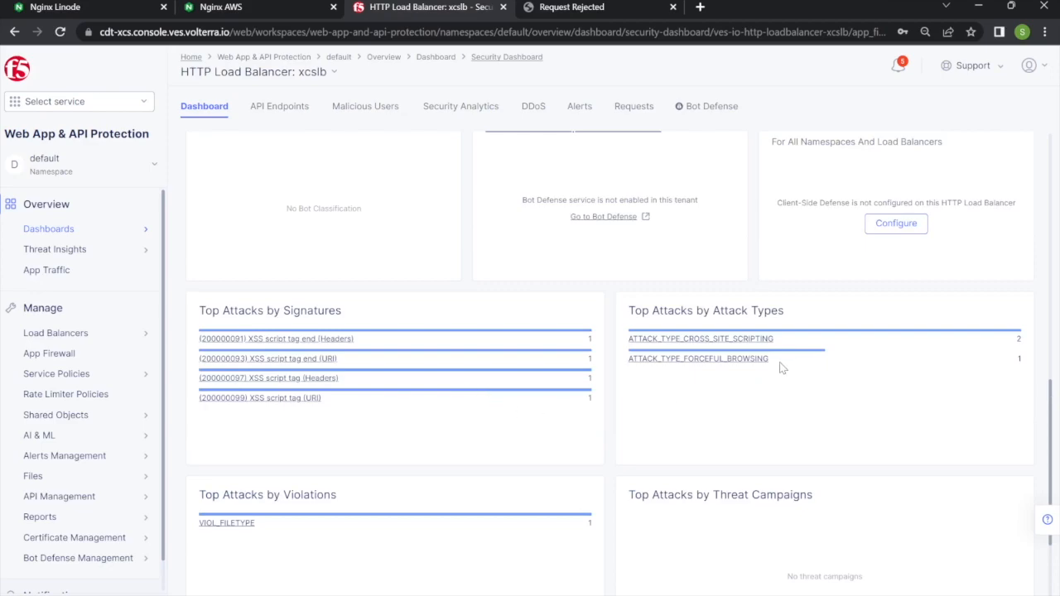
{"action": "scroll", "coordinate": [690, 377], "scroll_direction": "up", "scroll_amount": 5}
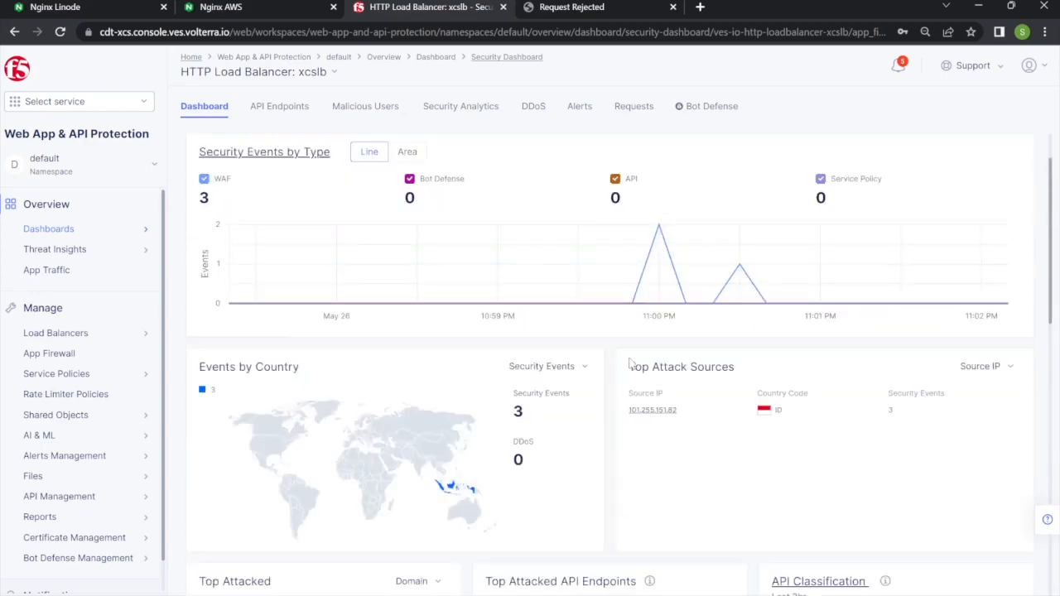
{"action": "scroll", "coordinate": [634, 378], "scroll_direction": "down", "scroll_amount": 4}
{"action": "scroll", "coordinate": [635, 378], "scroll_direction": "up", "scroll_amount": 4}
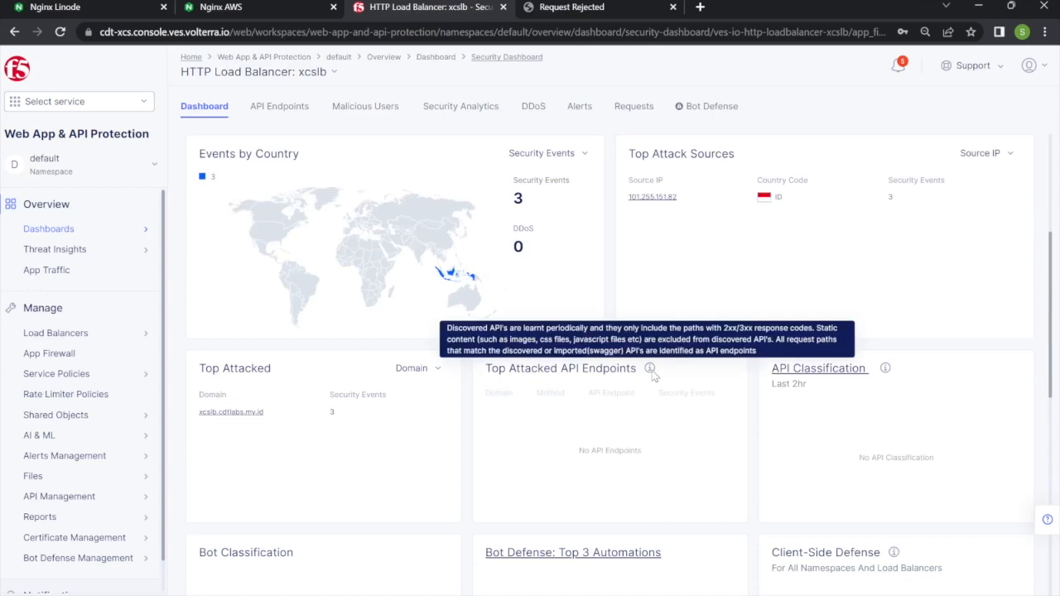
{"action": "scroll", "coordinate": [724, 281], "scroll_direction": "down", "scroll_amount": 3}
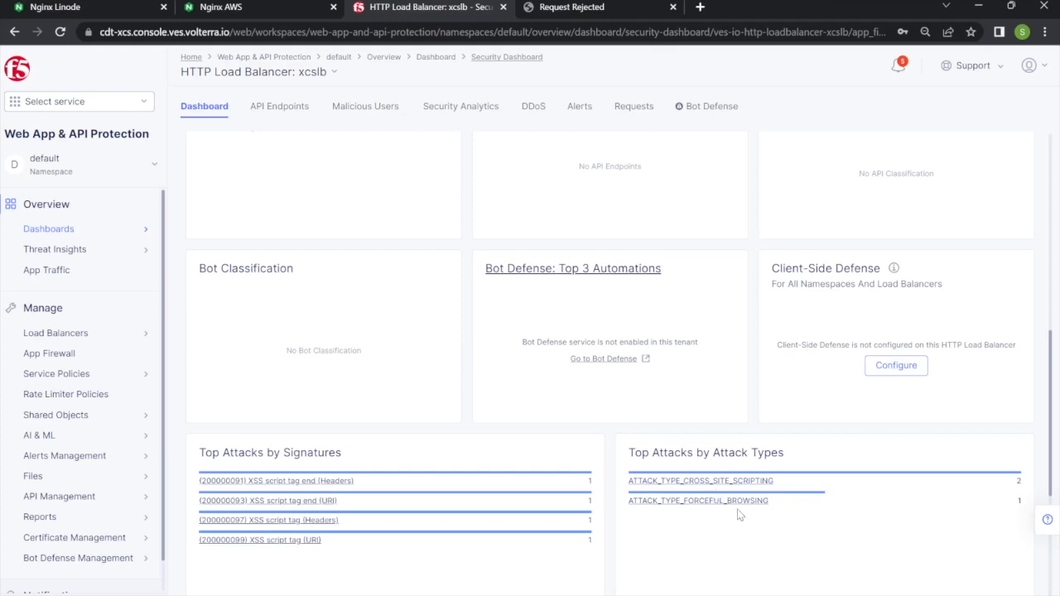
{"action": "scroll", "coordinate": [784, 469], "scroll_direction": "up", "scroll_amount": 3}
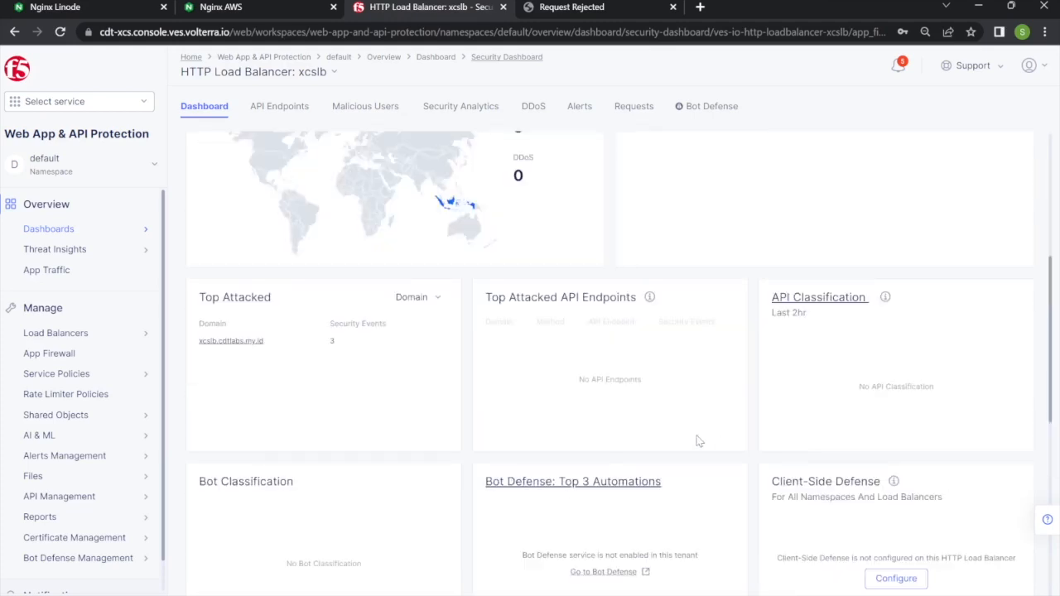
{"action": "scroll", "coordinate": [720, 350], "scroll_direction": "up", "scroll_amount": 2}
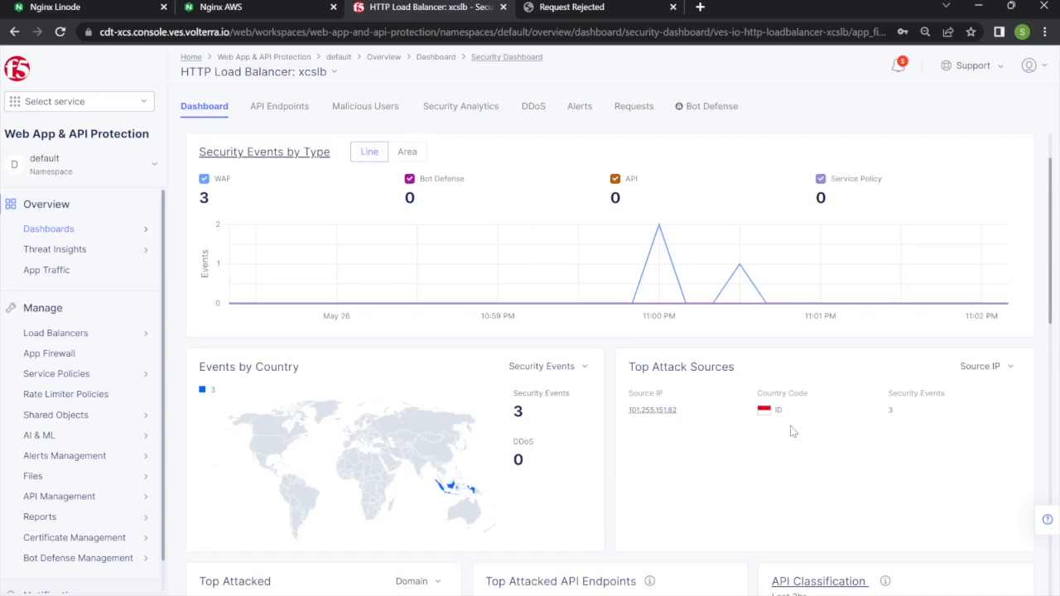
{"action": "scroll", "coordinate": [856, 423], "scroll_direction": "down", "scroll_amount": 2}
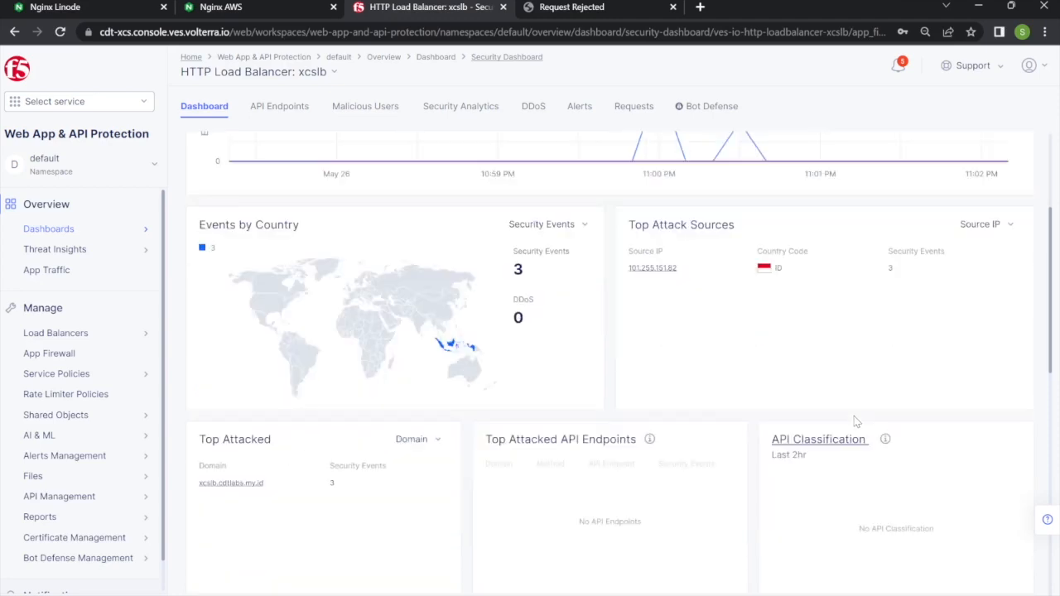
{"action": "scroll", "coordinate": [853, 421], "scroll_direction": "up", "scroll_amount": 3}
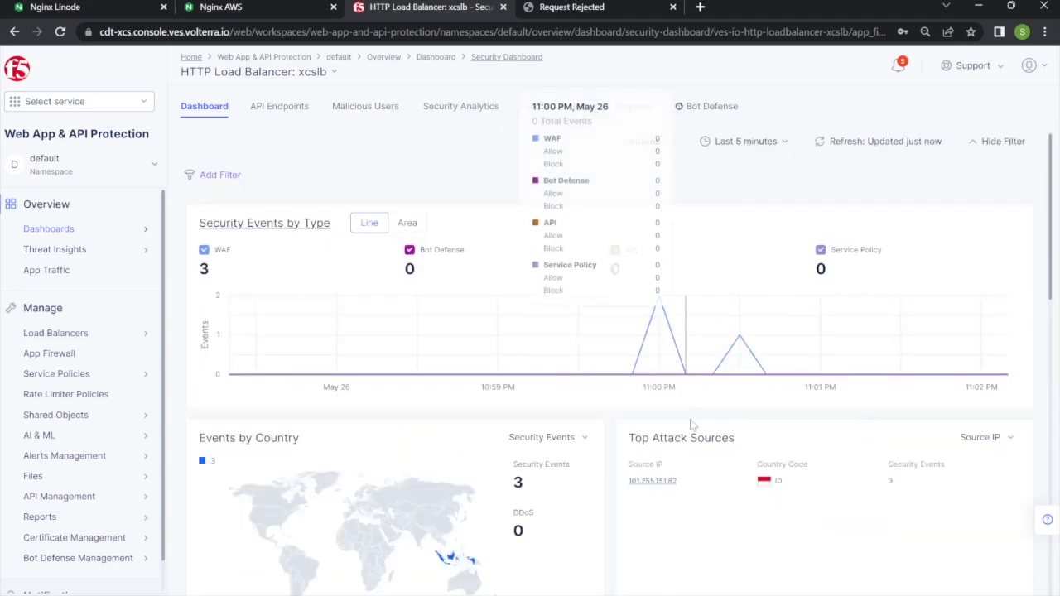
{"action": "scroll", "coordinate": [737, 348], "scroll_direction": "down", "scroll_amount": 10}
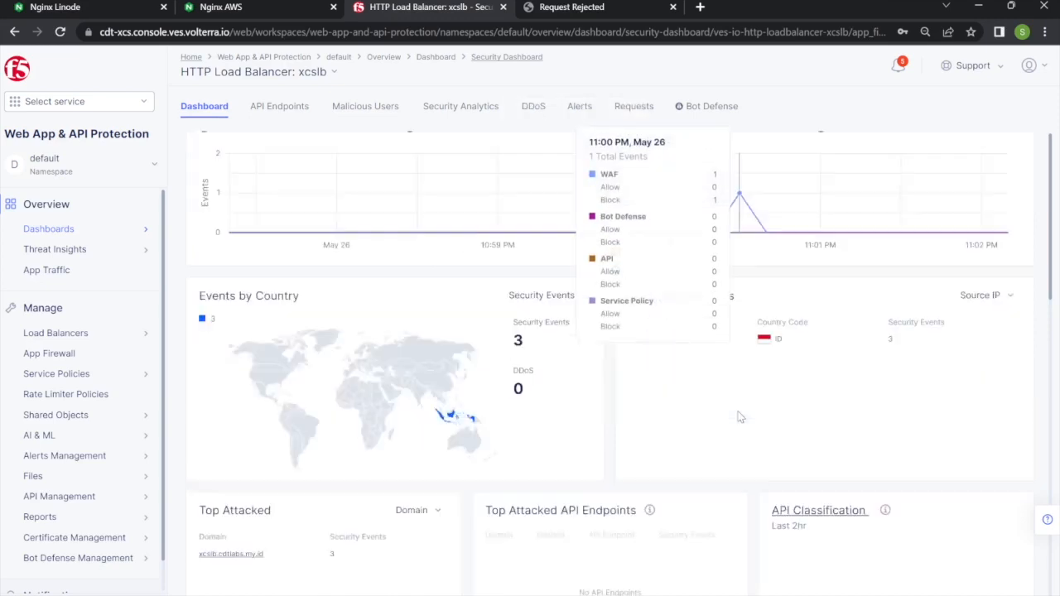
{"action": "scroll", "coordinate": [740, 444], "scroll_direction": "down", "scroll_amount": 1}
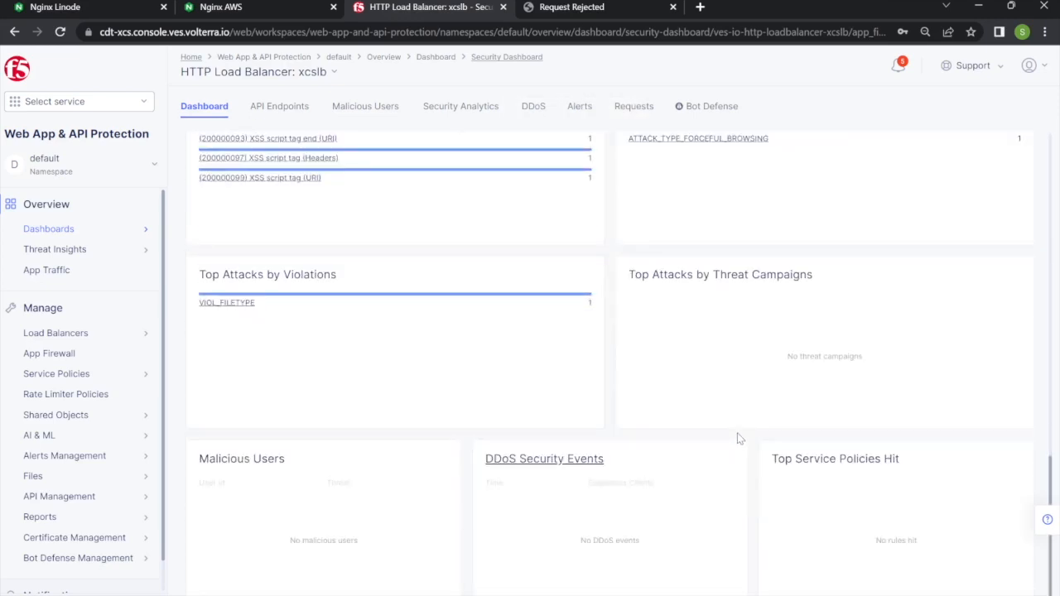
{"action": "scroll", "coordinate": [740, 447], "scroll_direction": "up", "scroll_amount": 12}
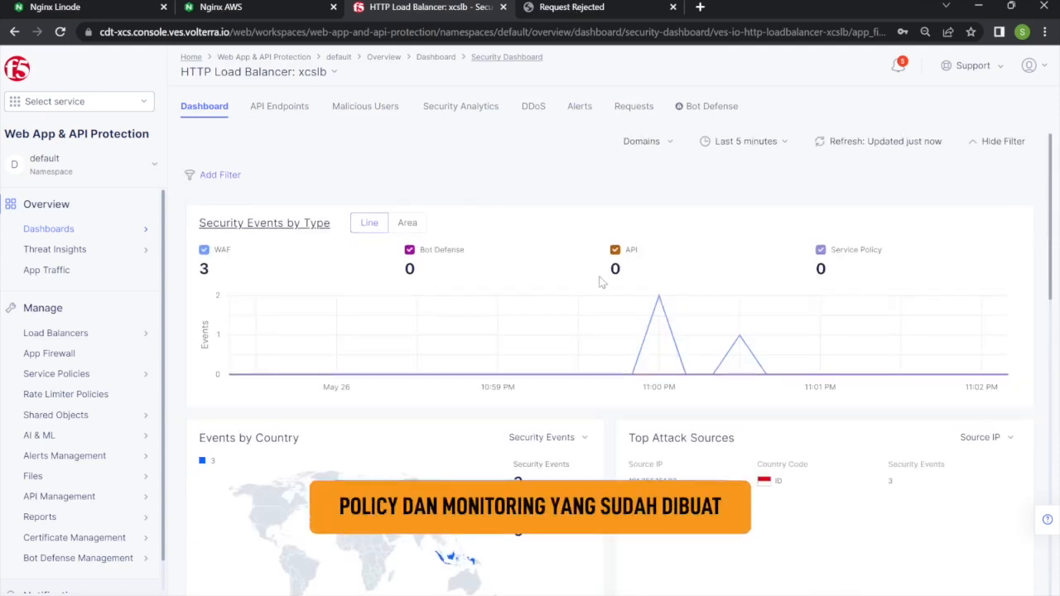
{"action": "mouse_move", "coordinate": [568, 286]}
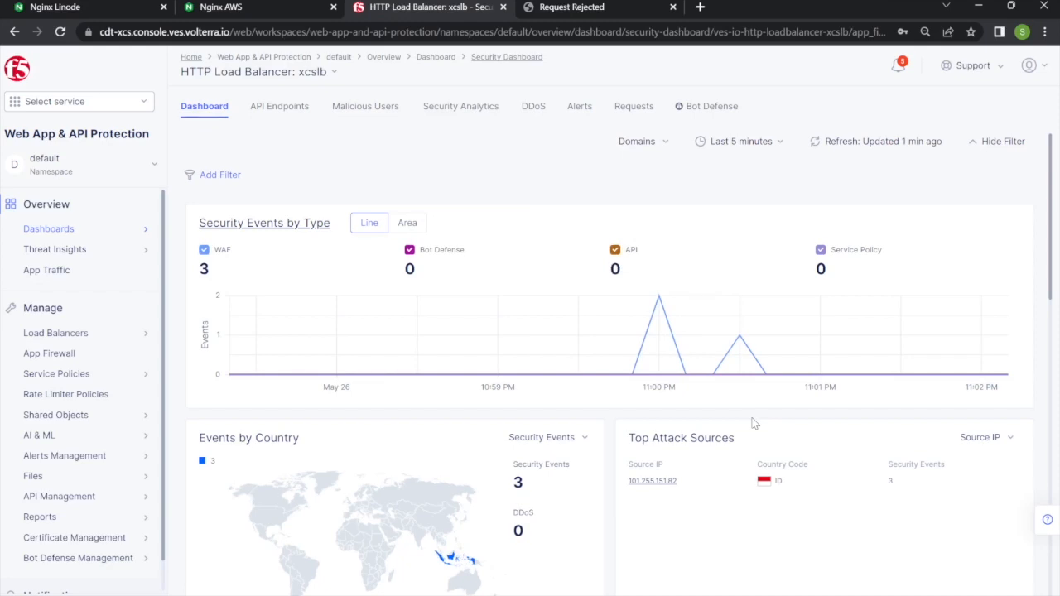
Open the App Firewall management page of the Web App & API Protection service
{"action": "left_click", "coordinate": [63, 360]}
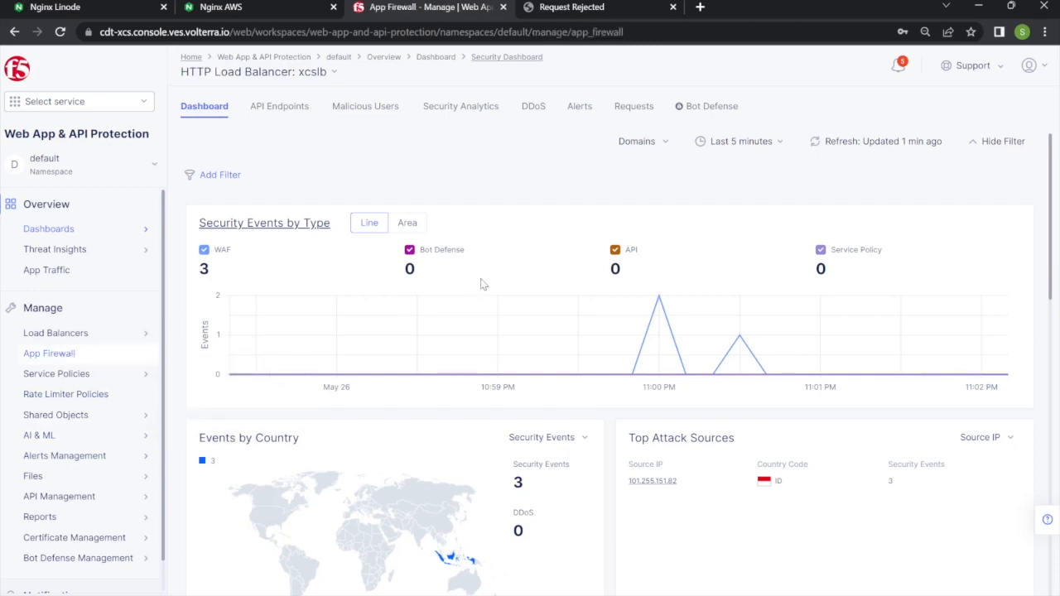